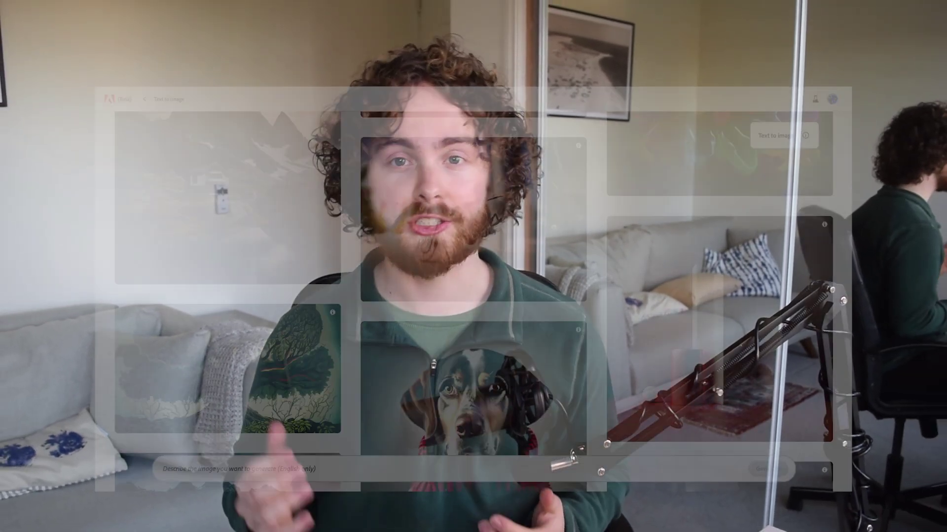
# Browse the Firefly page on adobe.com and sign in to the Adobe account.
pyautogui.scroll(-5, 597, 252)
pyautogui.scroll(-10, 597, 252)
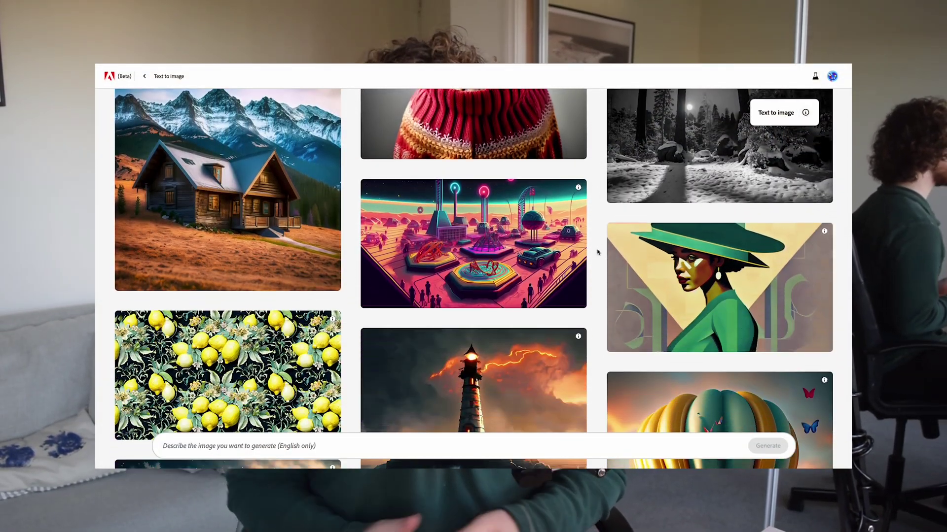
pyautogui.scroll(-6, 597, 252)
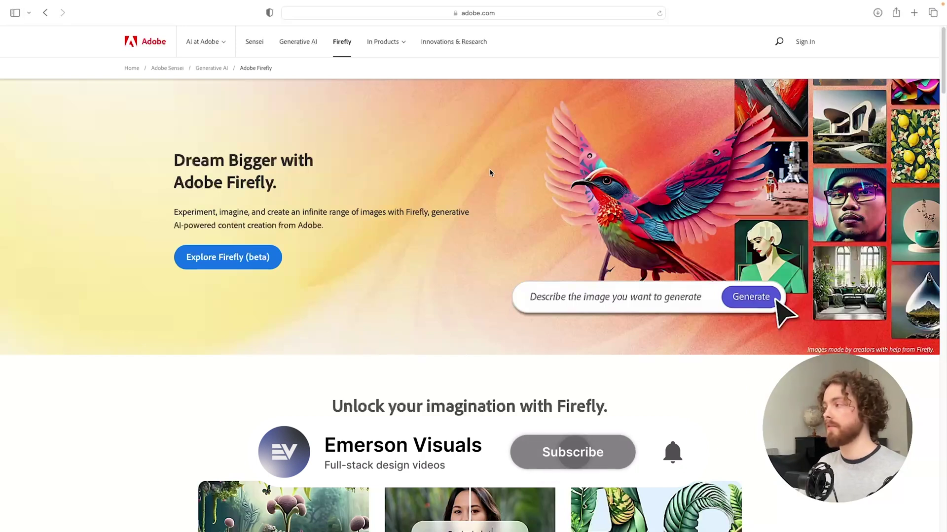
pyautogui.scroll(-1, 110, 387)
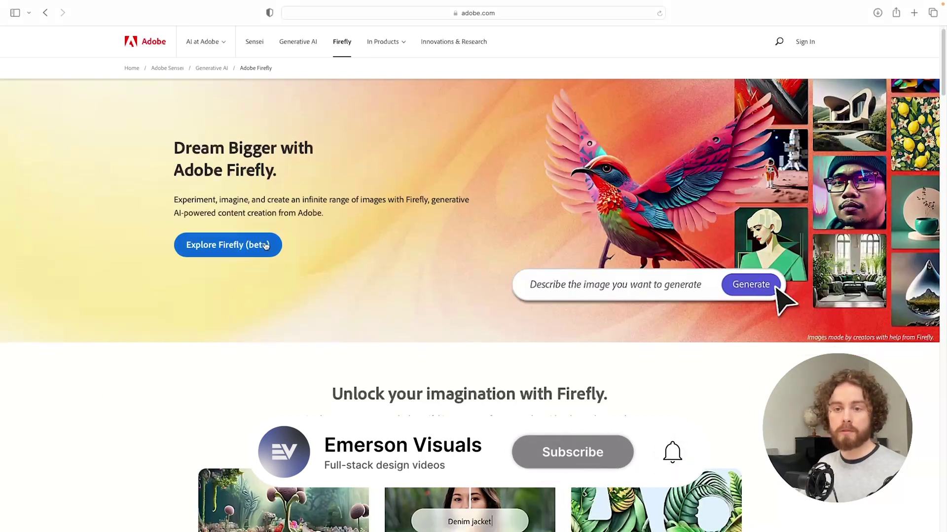
pyautogui.scroll(-1, 188, 365)
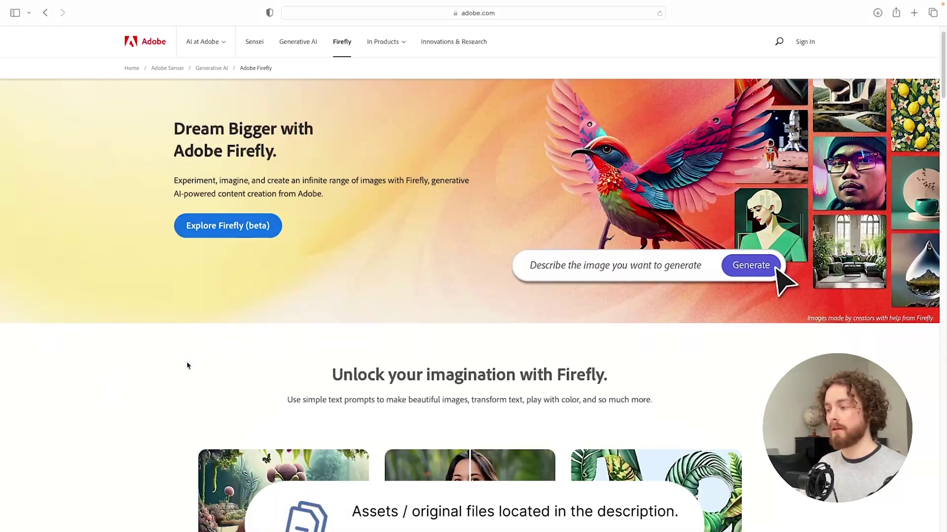
pyautogui.scroll(-5, 188, 366)
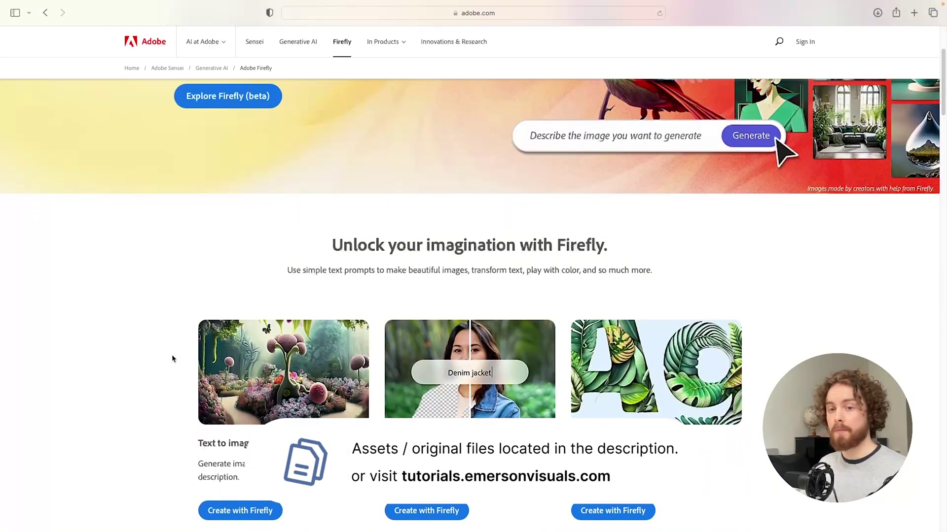
pyautogui.scroll(-1, 172, 354)
pyautogui.scroll(-1, 172, 354)
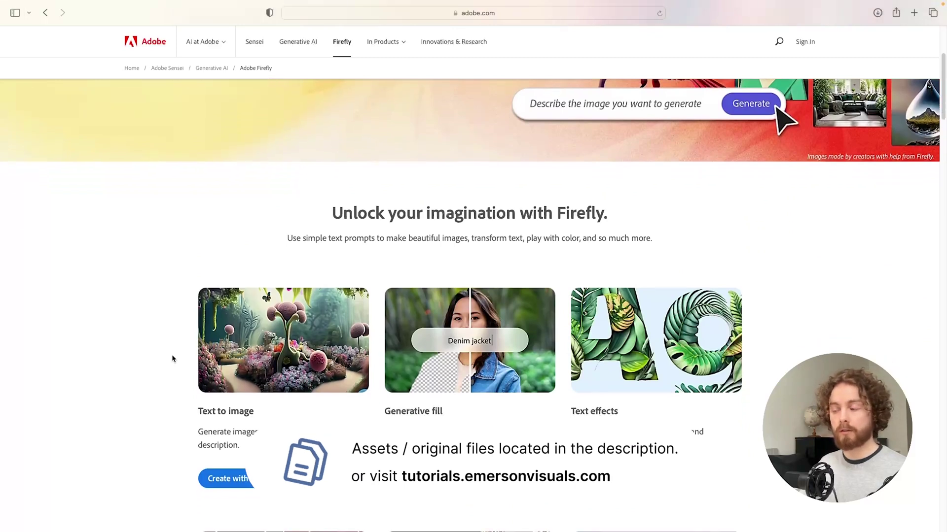
pyautogui.scroll(-6, 171, 354)
pyautogui.scroll(-5, 171, 354)
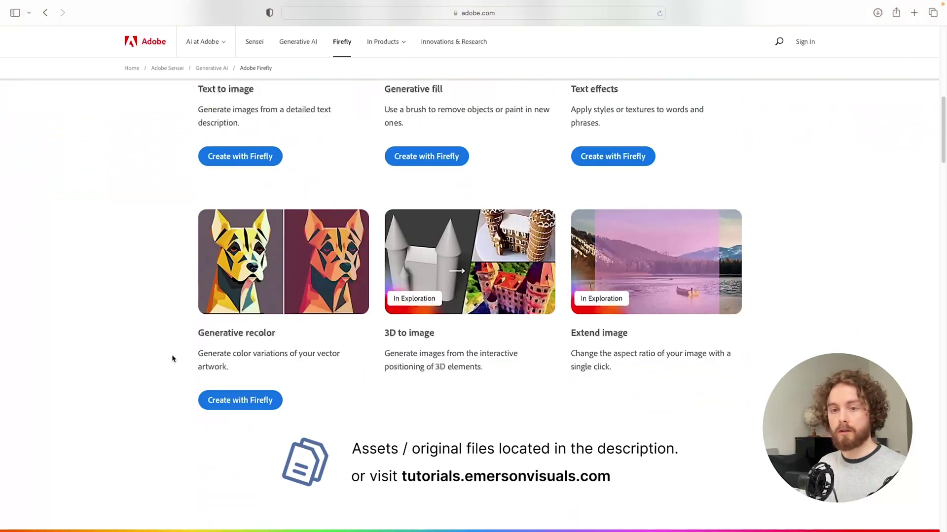
pyautogui.scroll(-2, 172, 358)
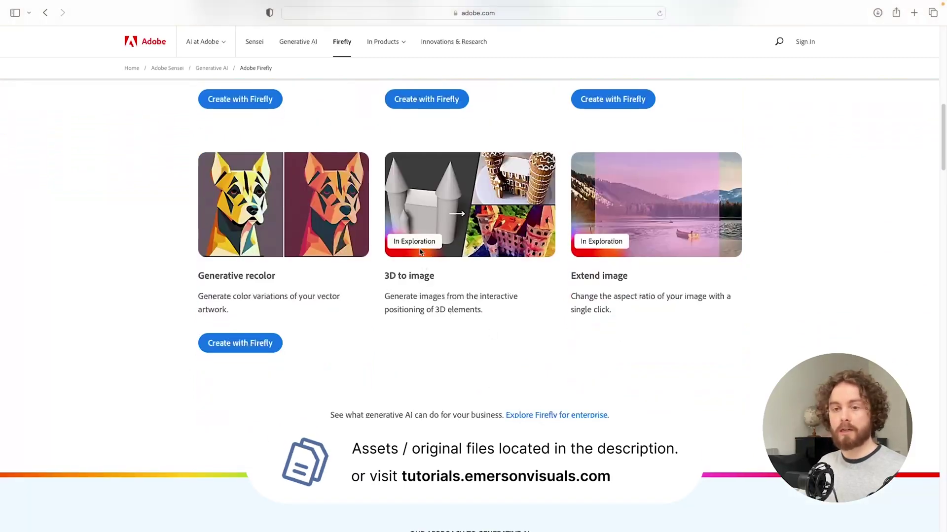
pyautogui.scroll(8, 124, 416)
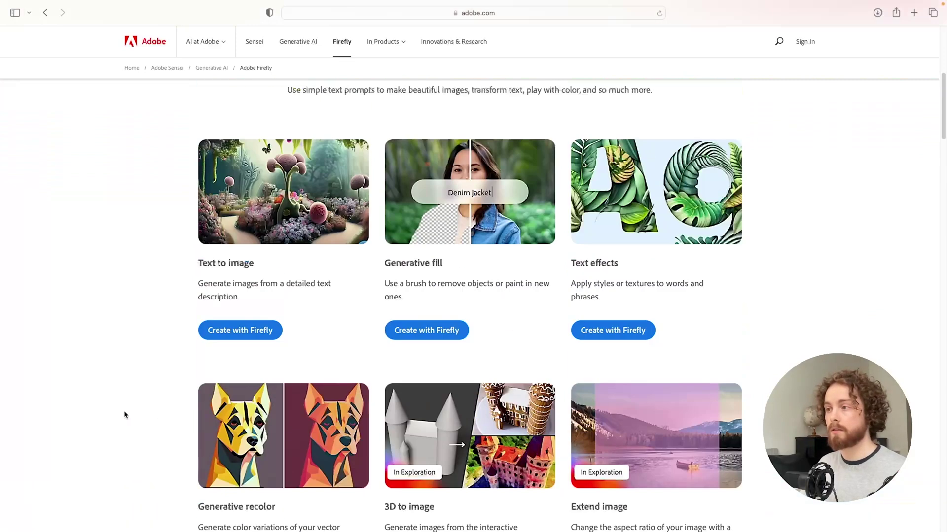
pyautogui.scroll(3, 124, 415)
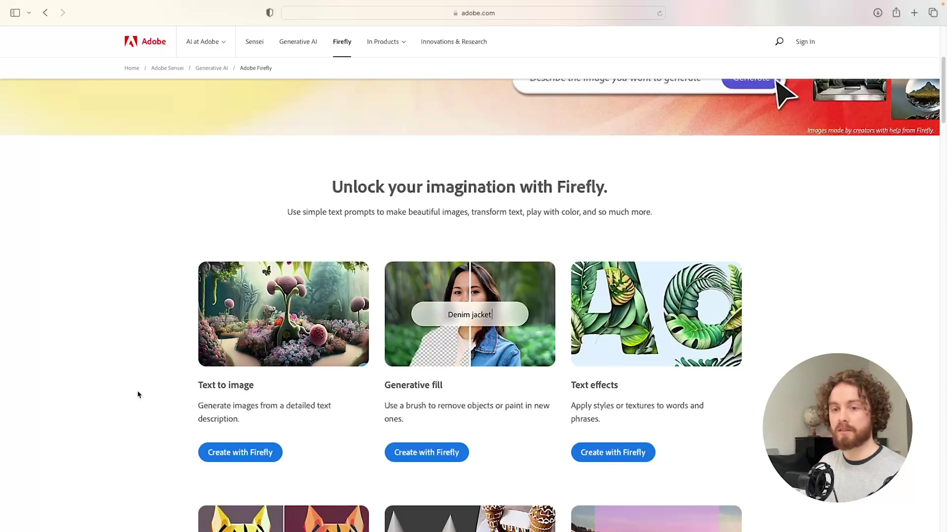
pyautogui.scroll(5, 138, 394)
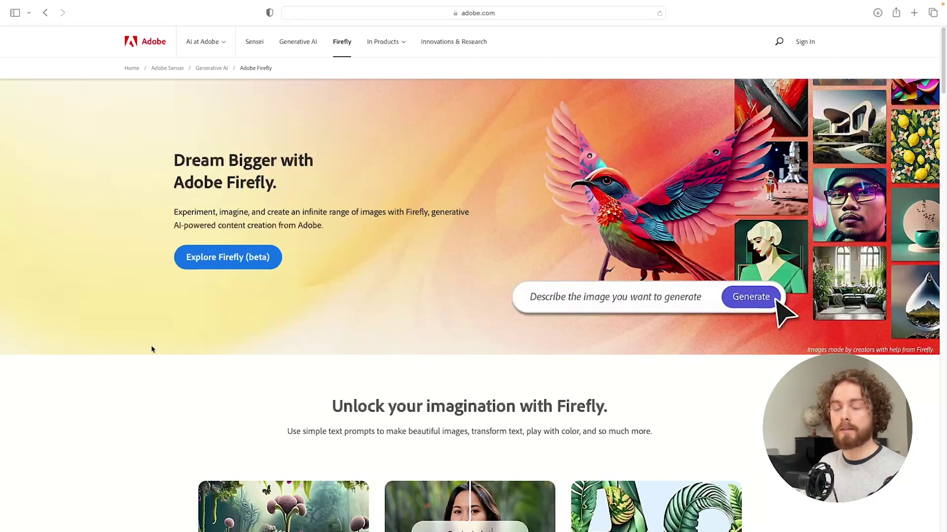
pyautogui.click(804, 47)
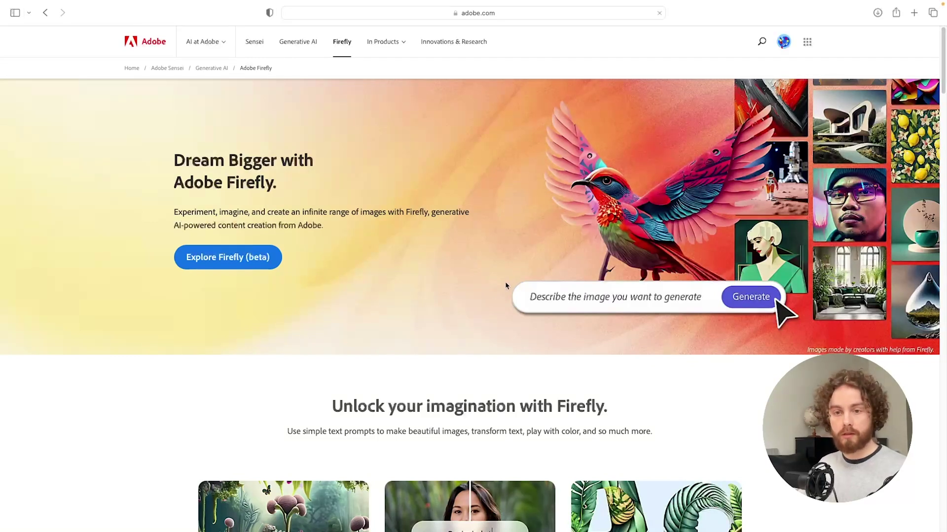
# Open Text to image from its Create with Firefly button.
pyautogui.scroll(-2, 69, 312)
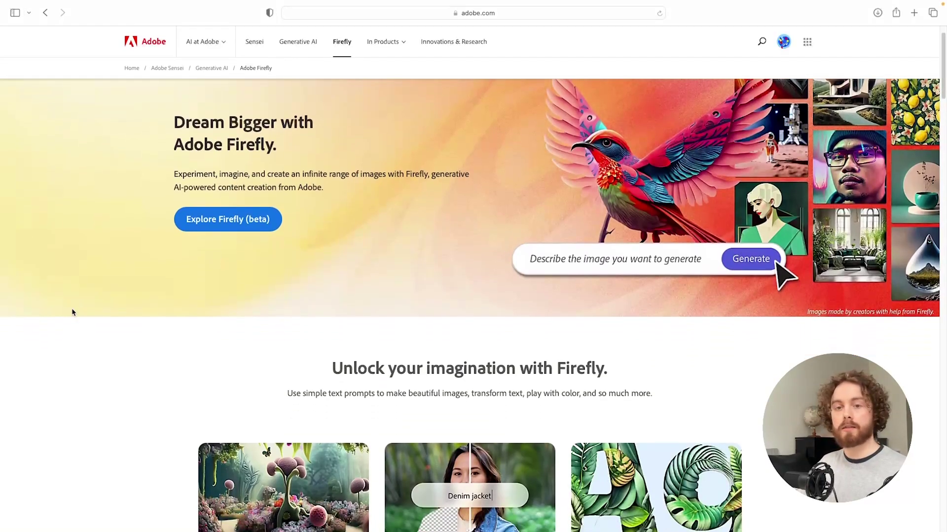
pyautogui.scroll(-3, 115, 312)
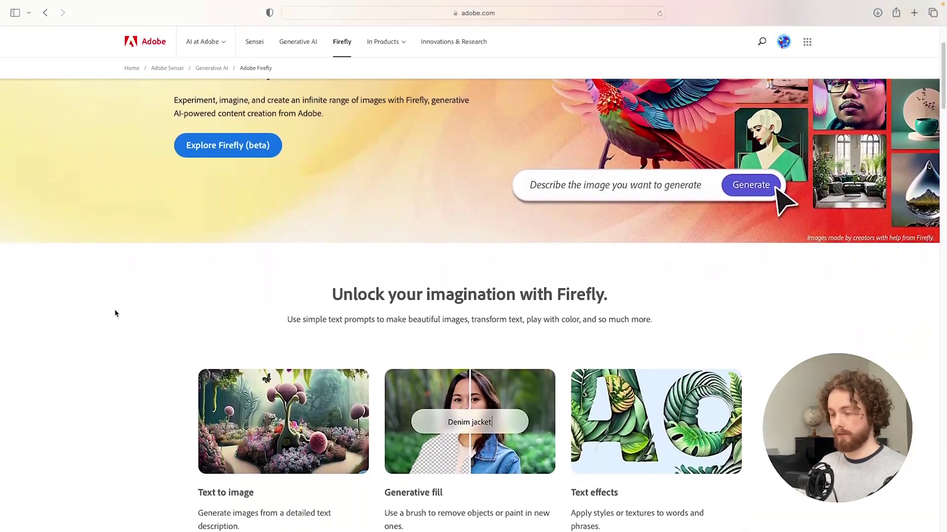
pyautogui.scroll(-2, 115, 313)
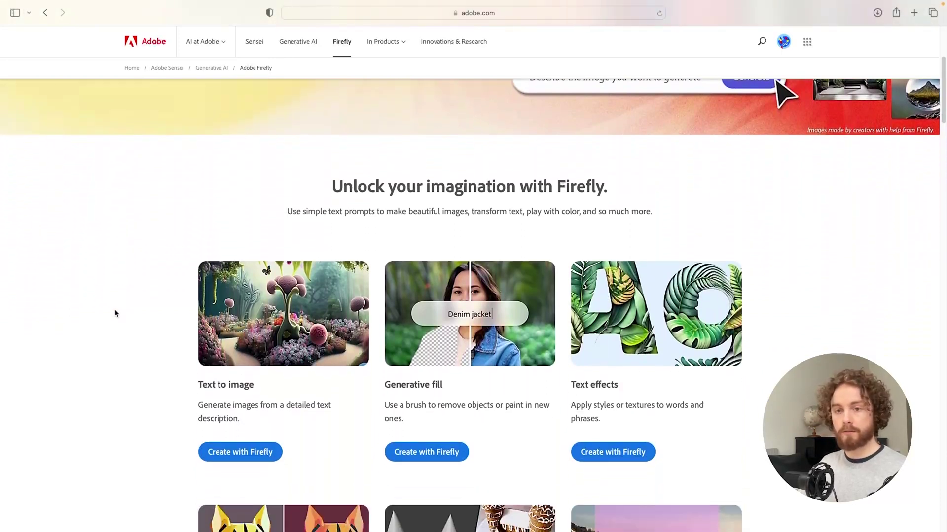
pyautogui.scroll(-1, 115, 313)
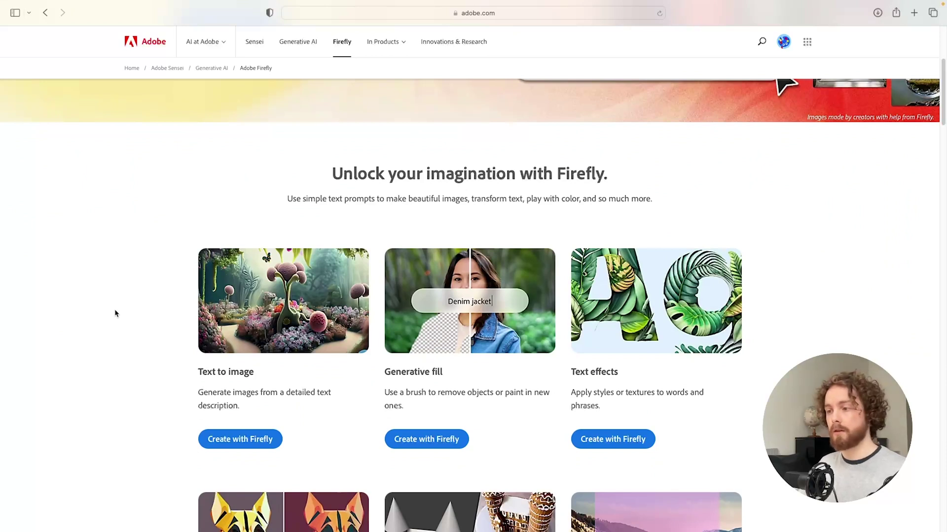
pyautogui.click(220, 441)
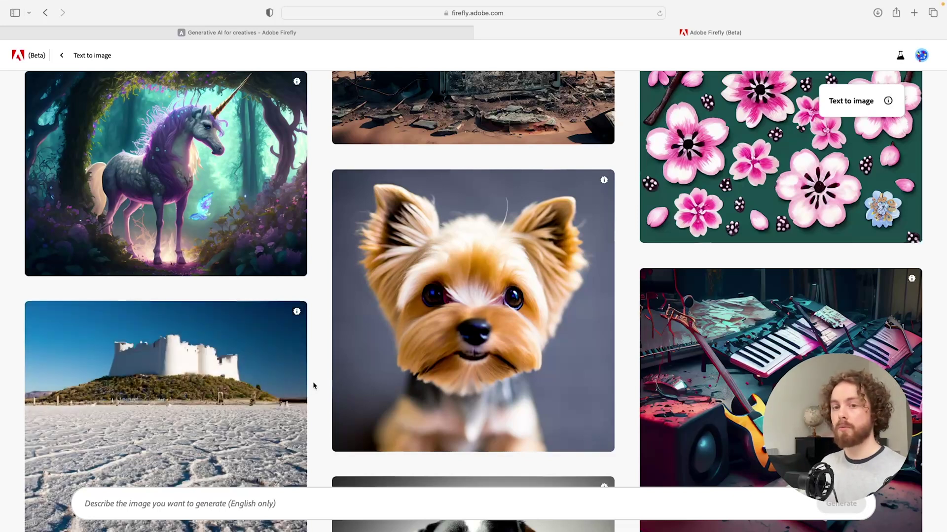
# Generate images from the pasted prompt 'A retro futuristic cityscape featuring steampunk inspired machinery with airships'.
pyautogui.scroll(2, 315, 393)
pyautogui.scroll(5, 314, 393)
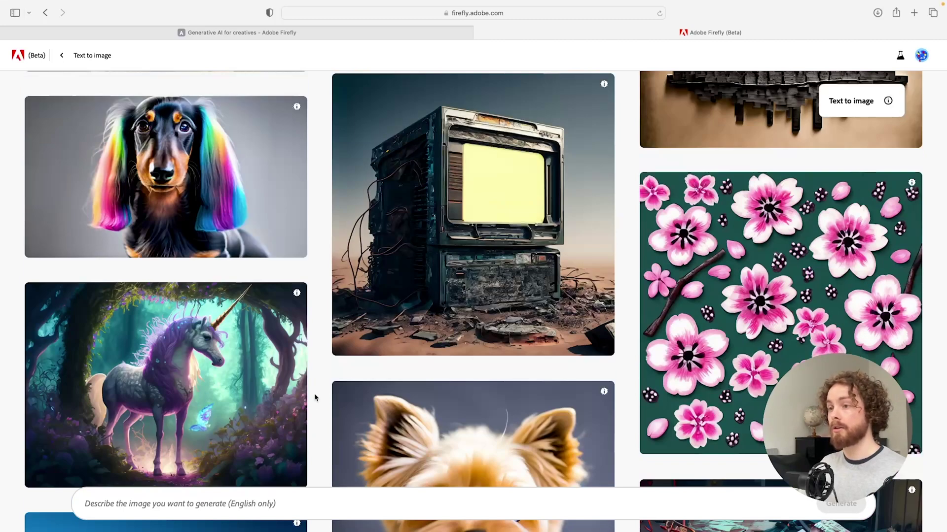
pyautogui.scroll(-2, 315, 396)
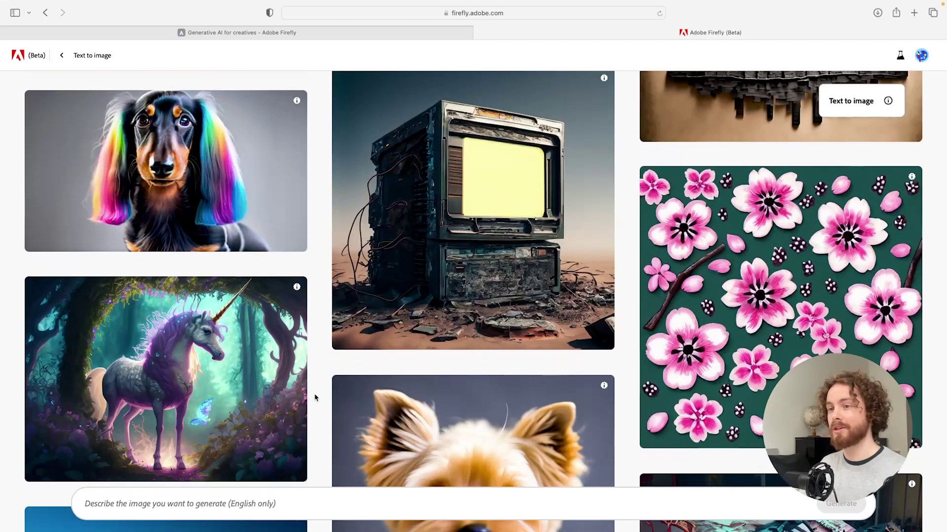
pyautogui.scroll(-2, 314, 396)
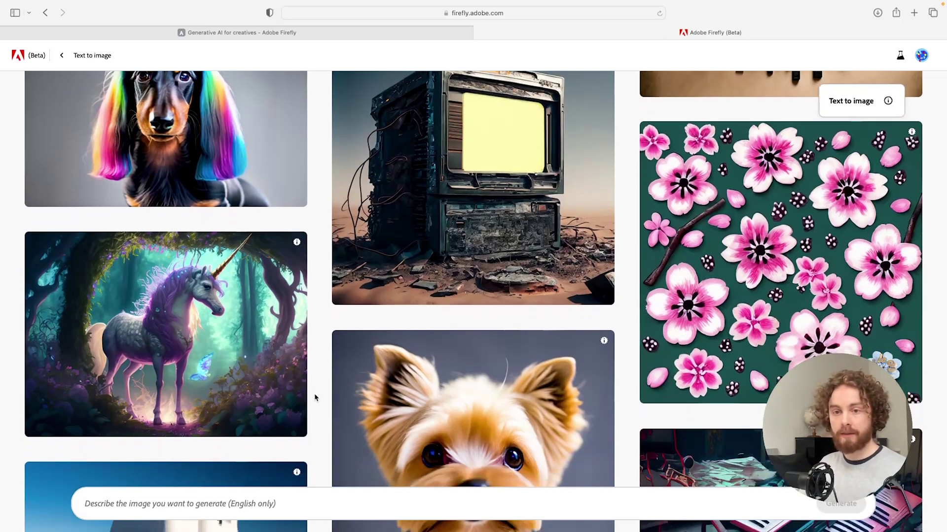
pyautogui.click(317, 505)
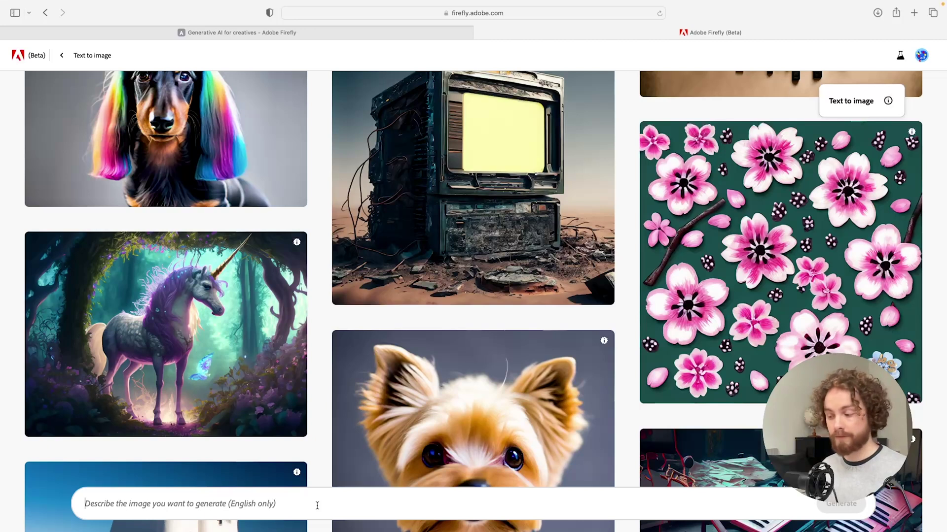
pyautogui.write('A retro futuristic cityscape featuring steampunk inspired machinery with airships')
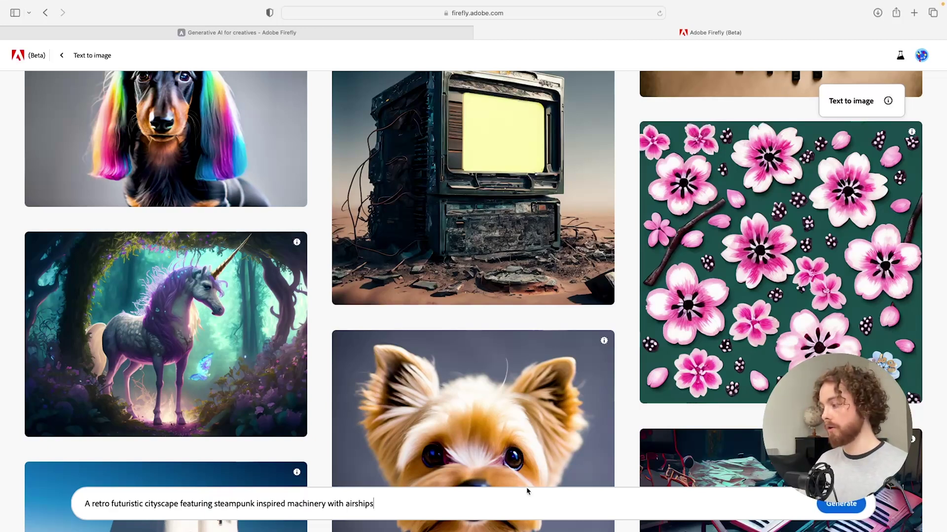
pyautogui.click(840, 506)
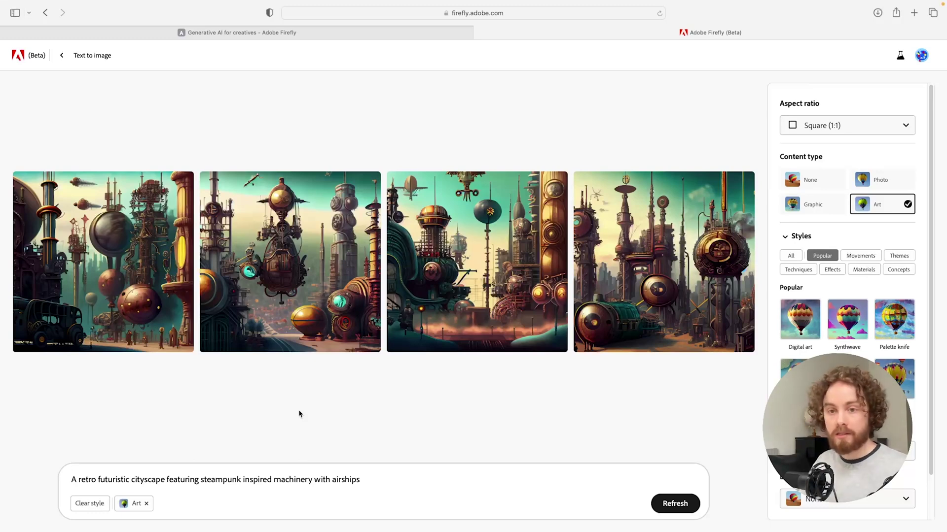
# Change the steampunk cityscape images' aspect ratio to widescreen 16:9.
pyautogui.click(854, 132)
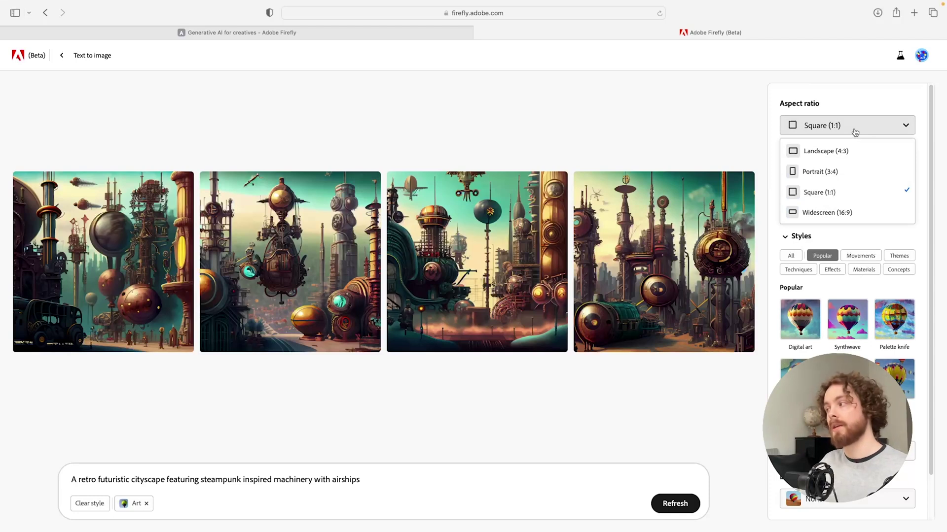
pyautogui.click(830, 213)
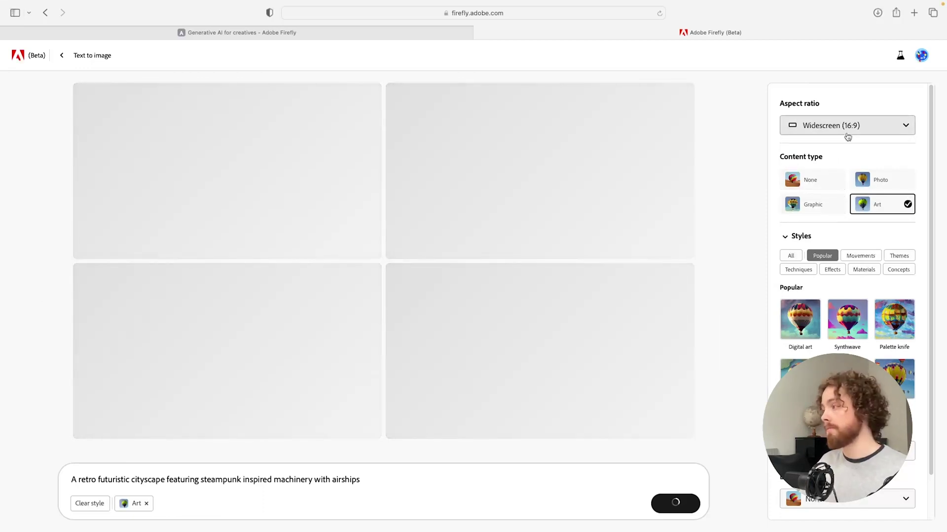
pyautogui.click(847, 135)
pyautogui.click(841, 124)
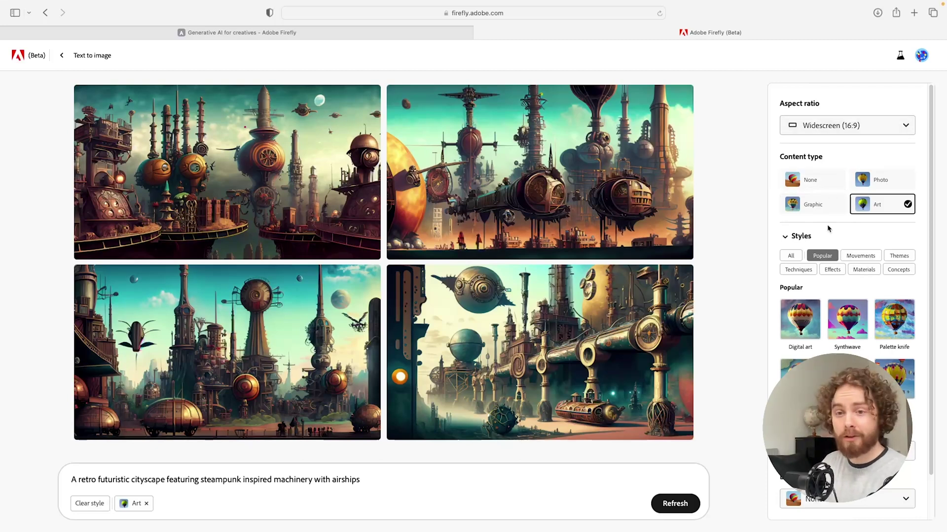
pyautogui.scroll(-2, 826, 224)
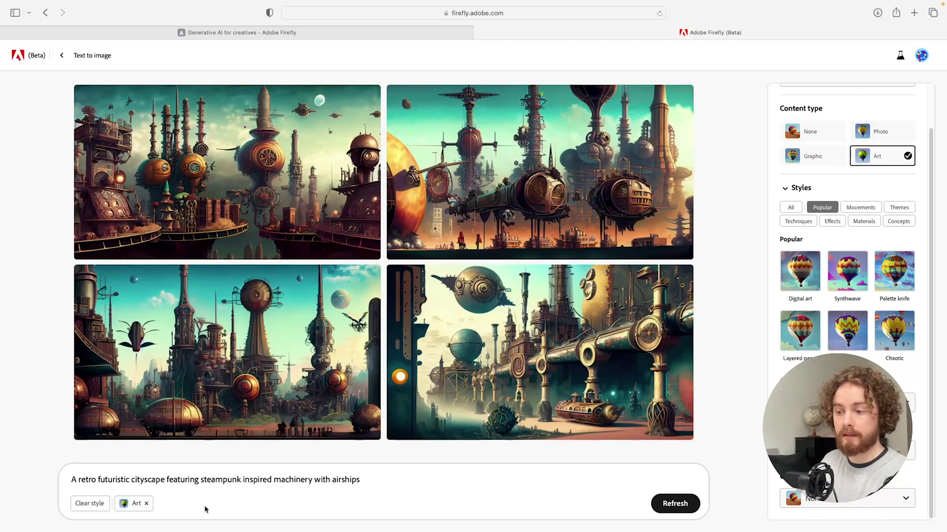
# Set content type to None, apply the Synthwave style, and regenerate the cityscape.
pyautogui.click(147, 504)
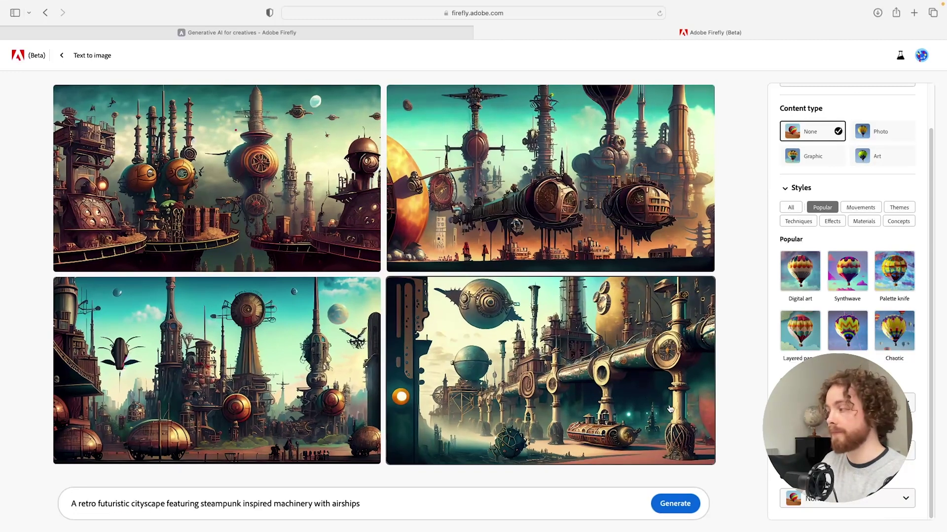
pyautogui.click(848, 289)
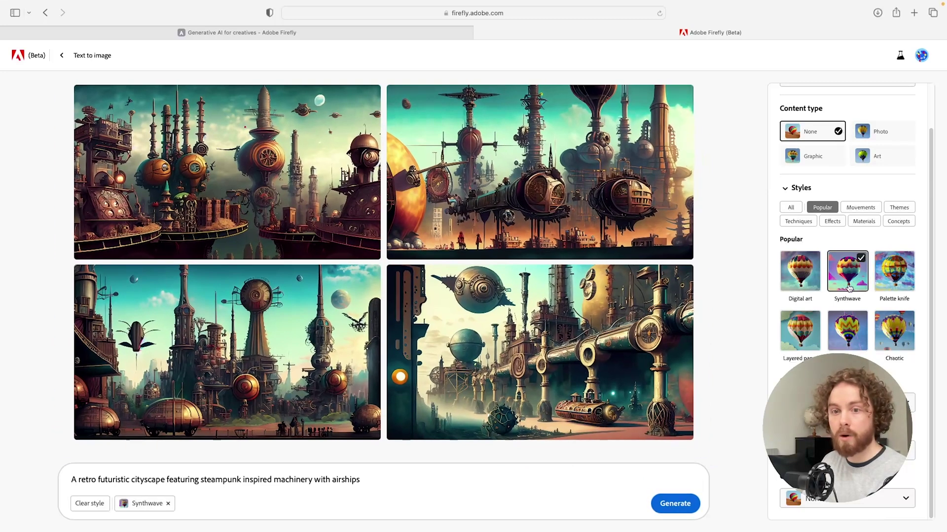
pyautogui.click(689, 504)
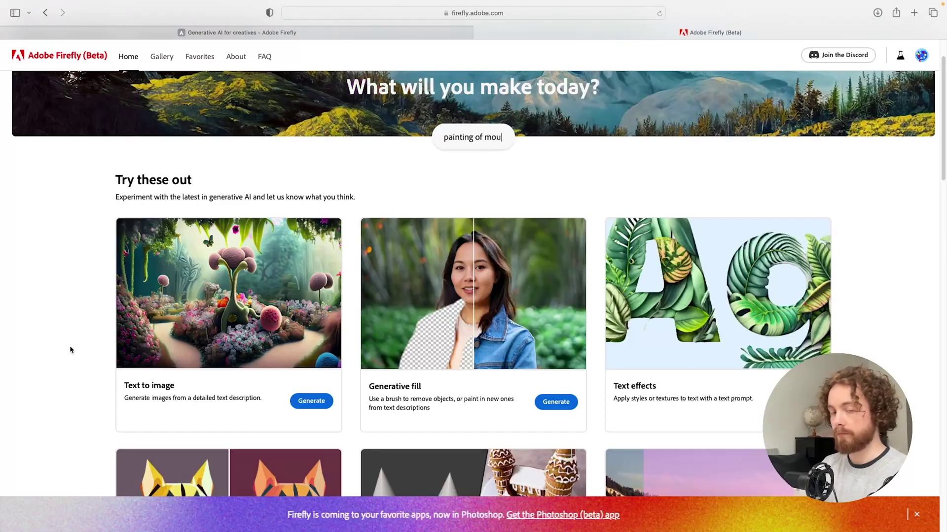
# Open Generative fill and load the sample lighthouse-at-sunset image.
pyautogui.write('layered')
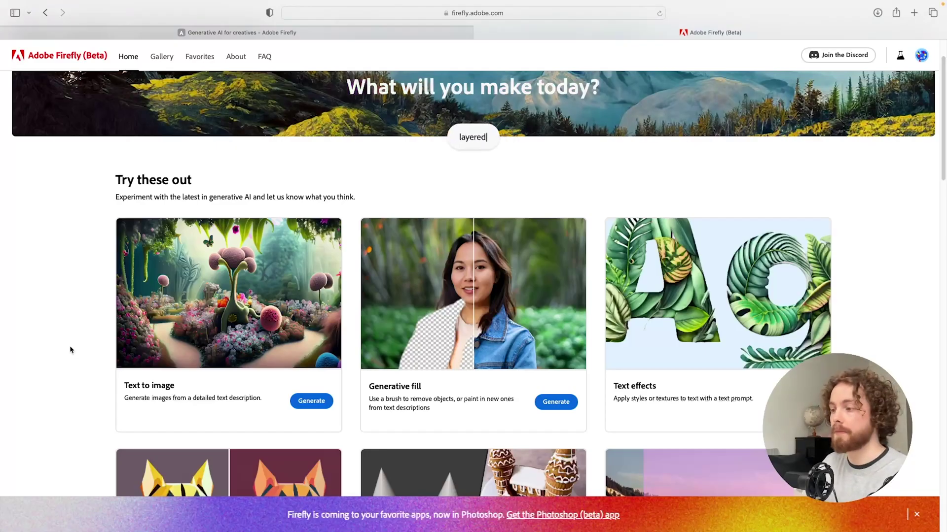
pyautogui.write(' paper galaxy')
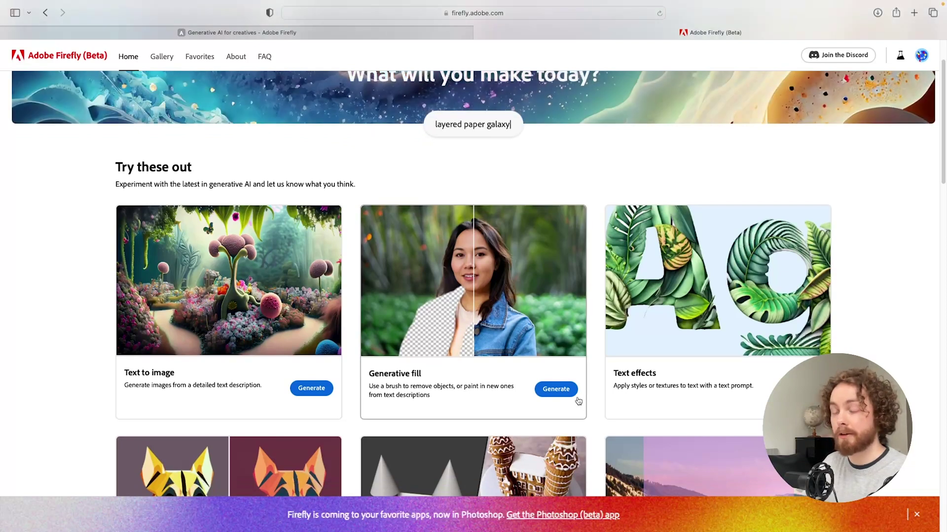
pyautogui.press('BackSpace')
pyautogui.press('BackSpace')
pyautogui.press('BackSpace')
pyautogui.press('BackSpace')
pyautogui.press('BackSpace')
pyautogui.press('BackSpace')
pyautogui.press('BackSpace')
pyautogui.press('BackSpace')
pyautogui.press('BackSpace')
pyautogui.press('BackSpace')
pyautogui.press('BackSpace')
pyautogui.press('BackSpace')
pyautogui.press('BackSpace')
pyautogui.press('BackSpace')
pyautogui.press('BackSpace')
pyautogui.press('BackSpace')
pyautogui.press('BackSpace')
pyautogui.press('BackSpace')
pyautogui.press('BackSpace')
pyautogui.press('BackSpace')
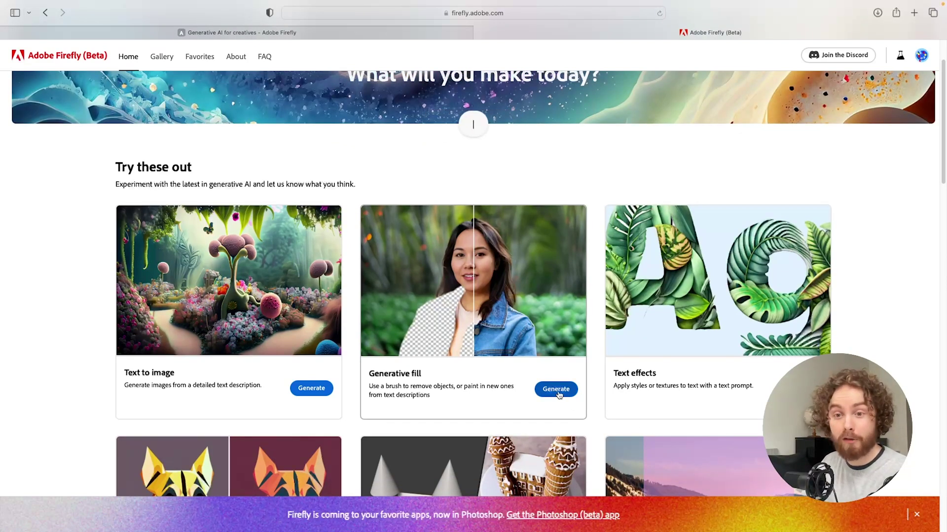
pyautogui.write('concept')
pyautogui.click(556, 390)
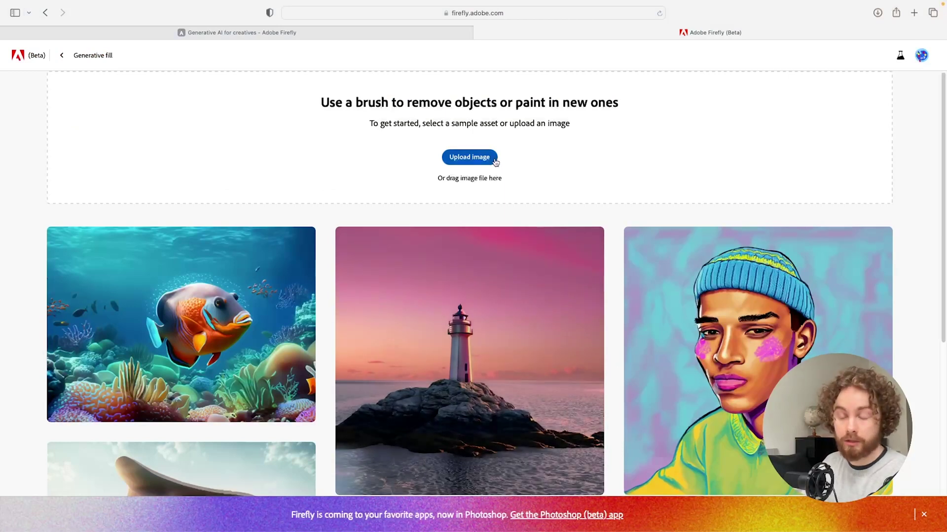
pyautogui.scroll(-5, 601, 162)
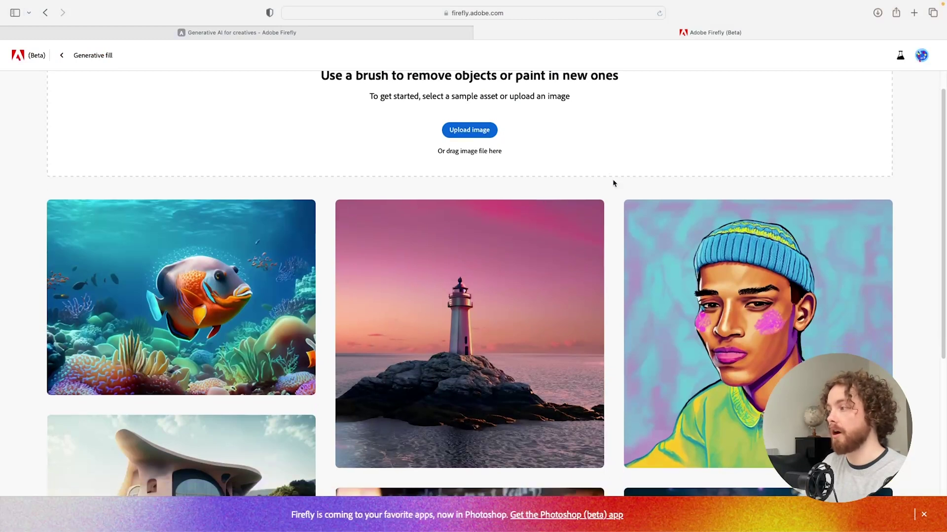
pyautogui.moveTo(398, 216)
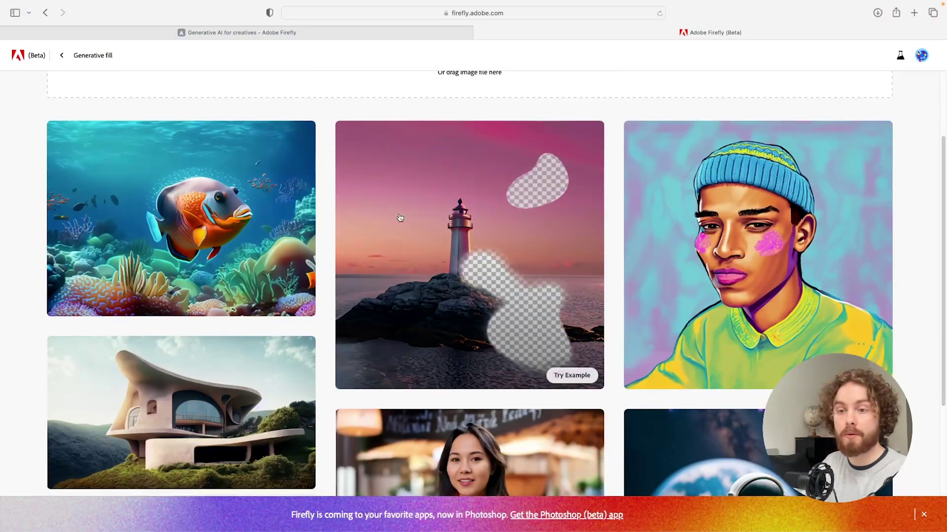
pyautogui.click(429, 220)
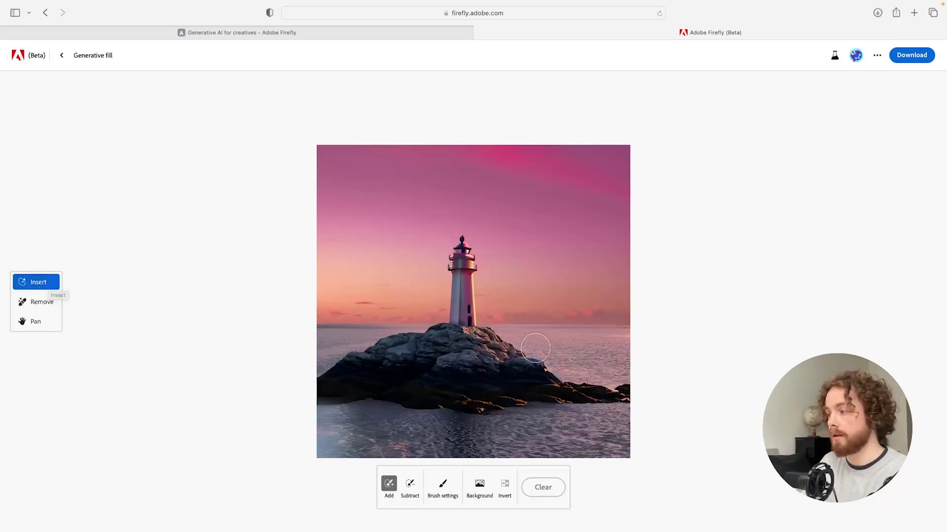
# Mask the sea right of the lighthouse and generate 'a boat in the ocean'.
pyautogui.moveTo(560, 338)
pyautogui.mouseDown()
pyautogui.moveTo(557, 295)
pyautogui.moveTo(573, 319)
pyautogui.moveTo(549, 315)
pyautogui.mouseUp()
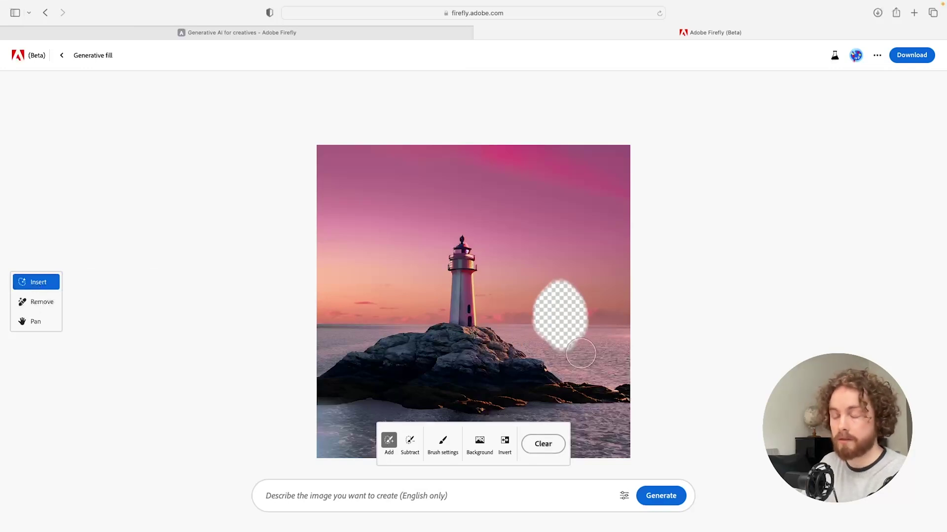
pyautogui.click(357, 497)
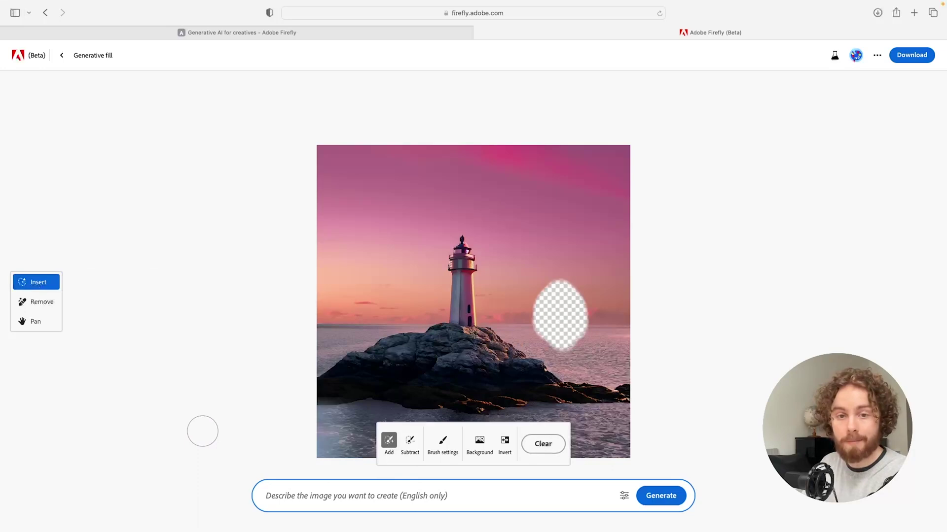
pyautogui.write('a ')
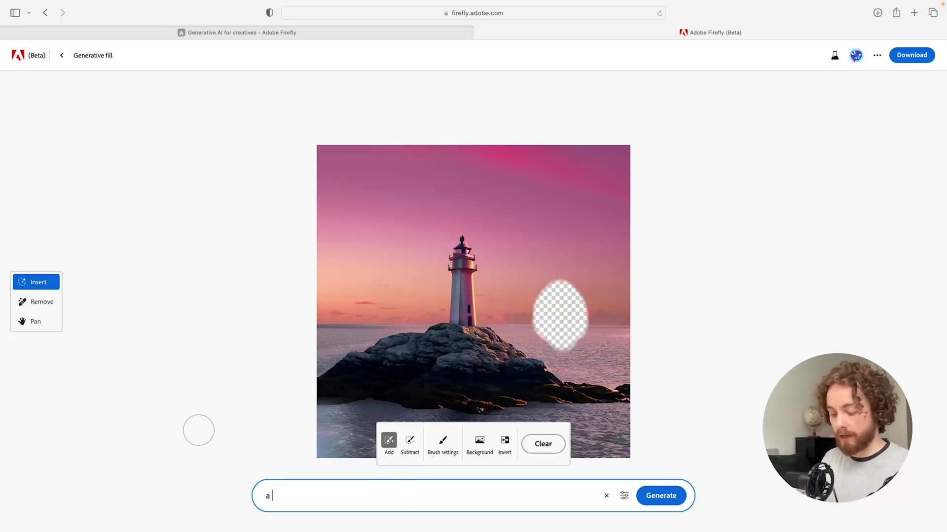
pyautogui.write('boat in the ocean')
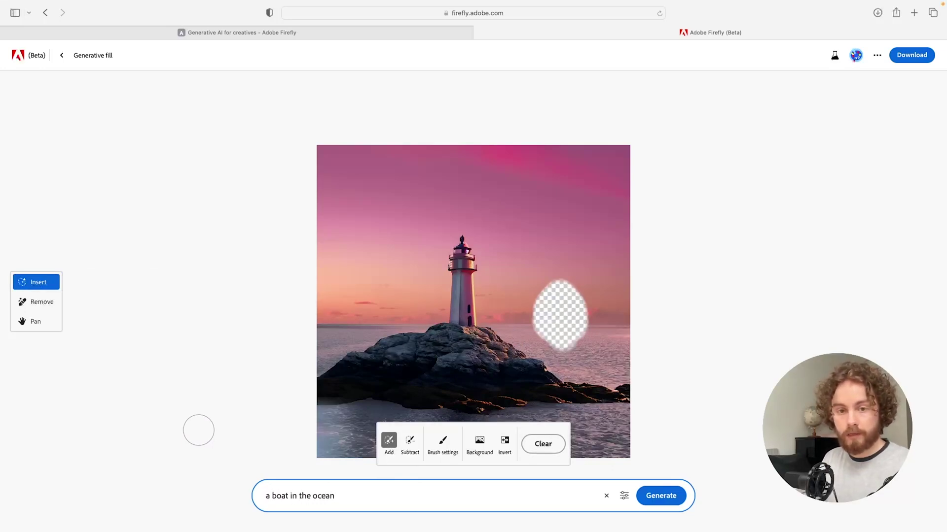
pyautogui.press('Return')
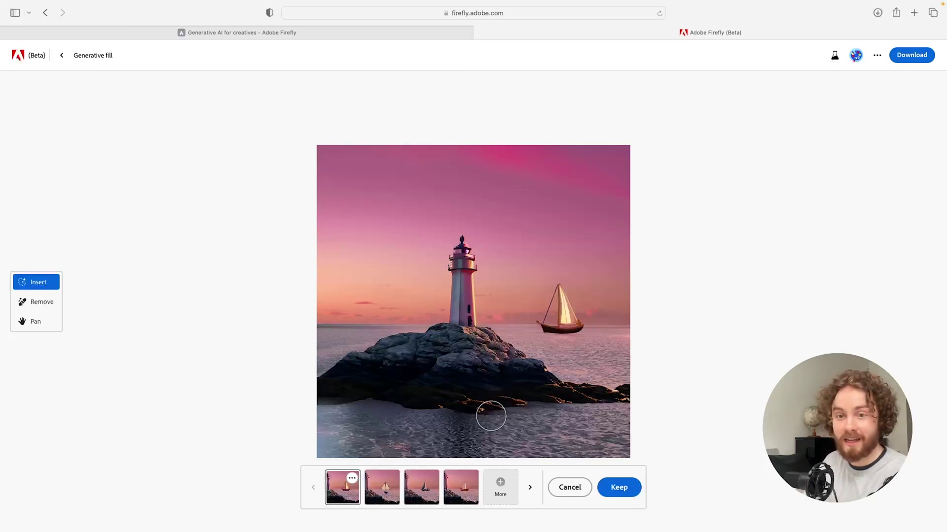
# Compare the blue, dark and orange boat variations and keep the dark-hulled one.
pyautogui.click(395, 498)
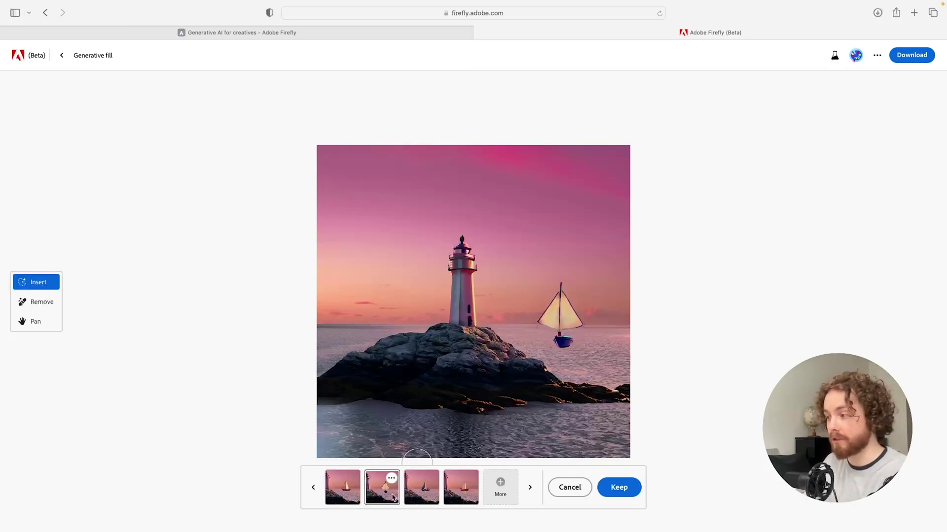
pyautogui.click(419, 496)
pyautogui.click(467, 497)
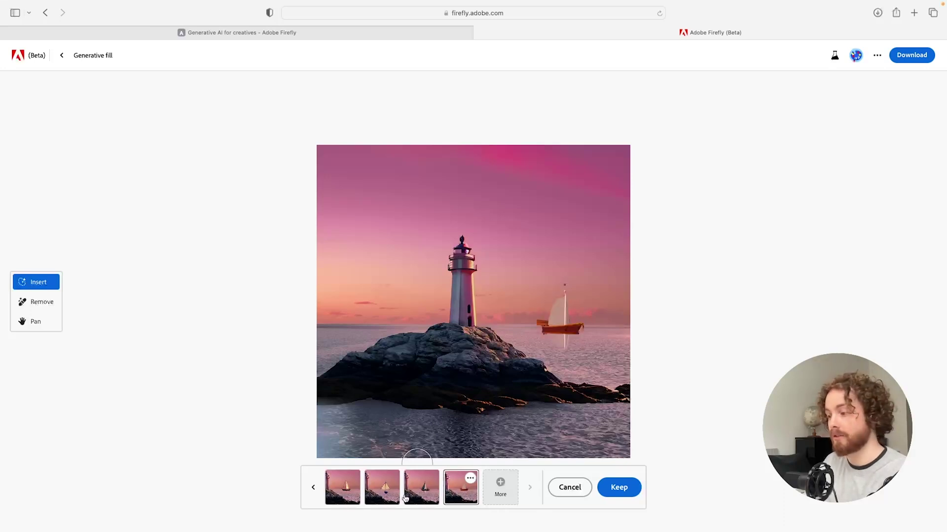
pyautogui.click(350, 496)
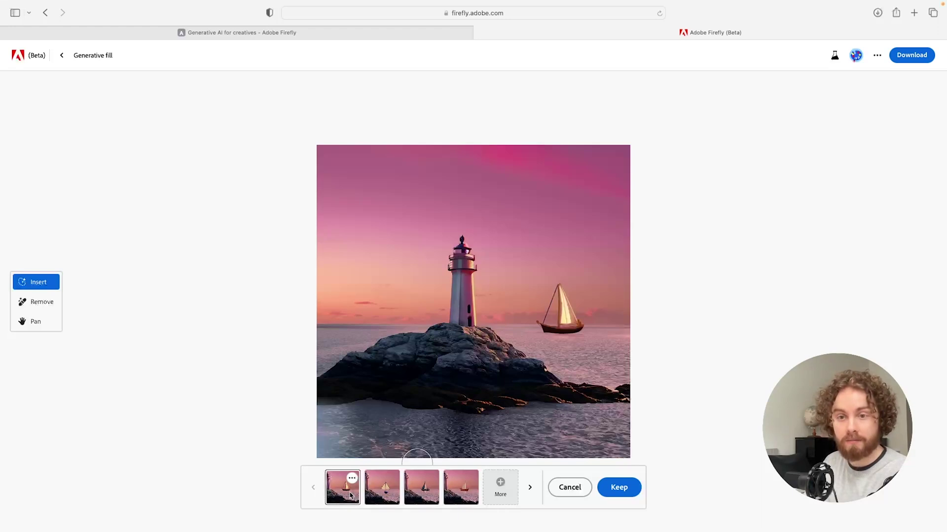
pyautogui.click(394, 497)
pyautogui.click(413, 495)
pyautogui.click(466, 497)
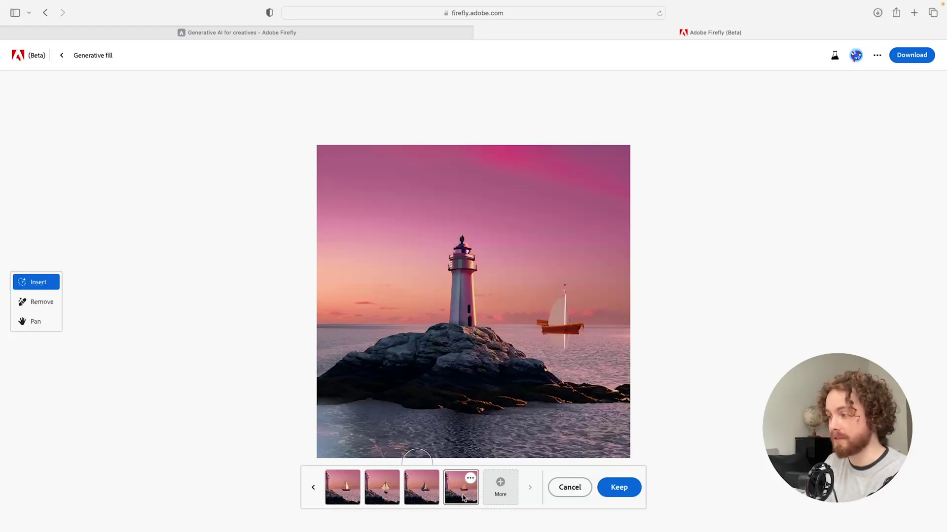
pyautogui.click(389, 494)
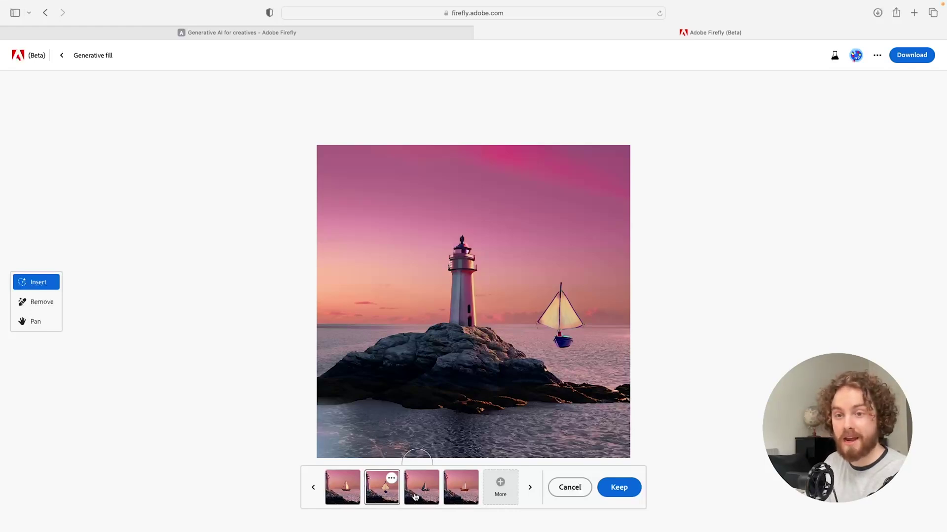
pyautogui.click(345, 493)
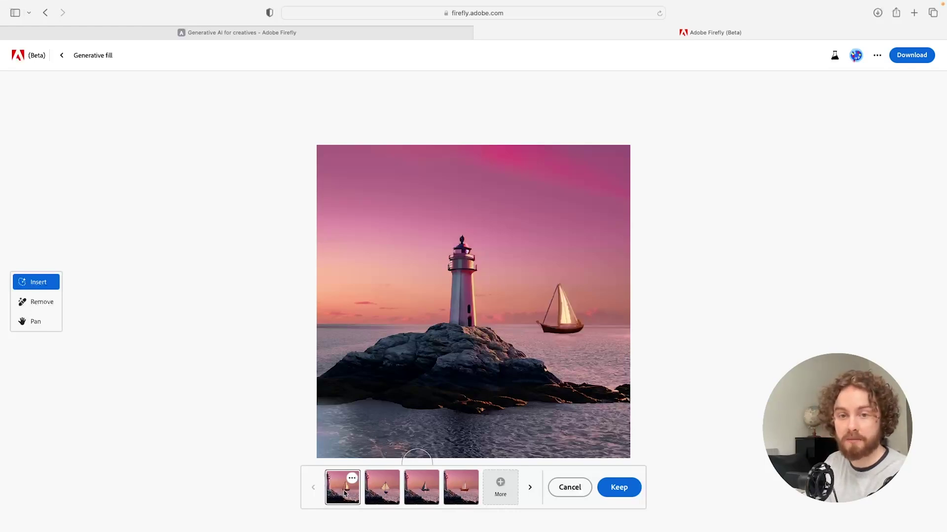
pyautogui.click(634, 492)
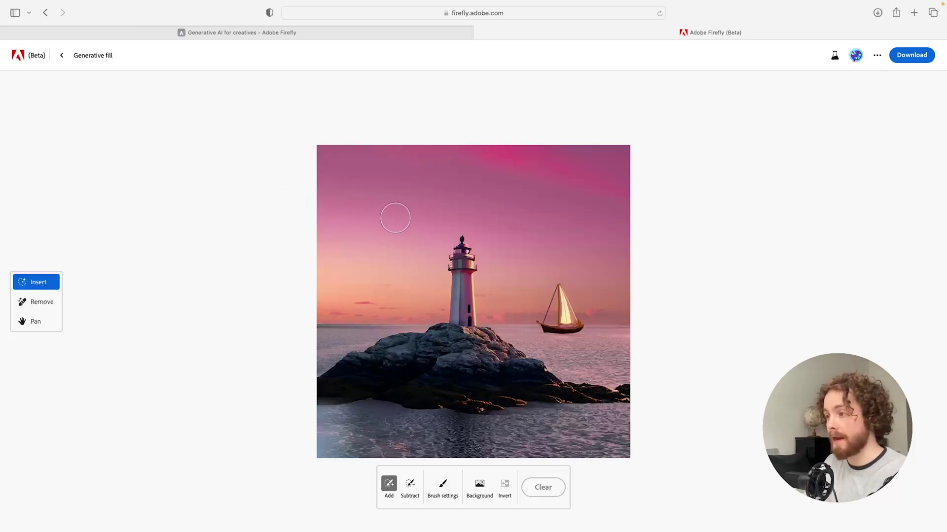
pyautogui.moveTo(393, 215); pyautogui.dragTo(459, 192)
pyautogui.click(368, 490)
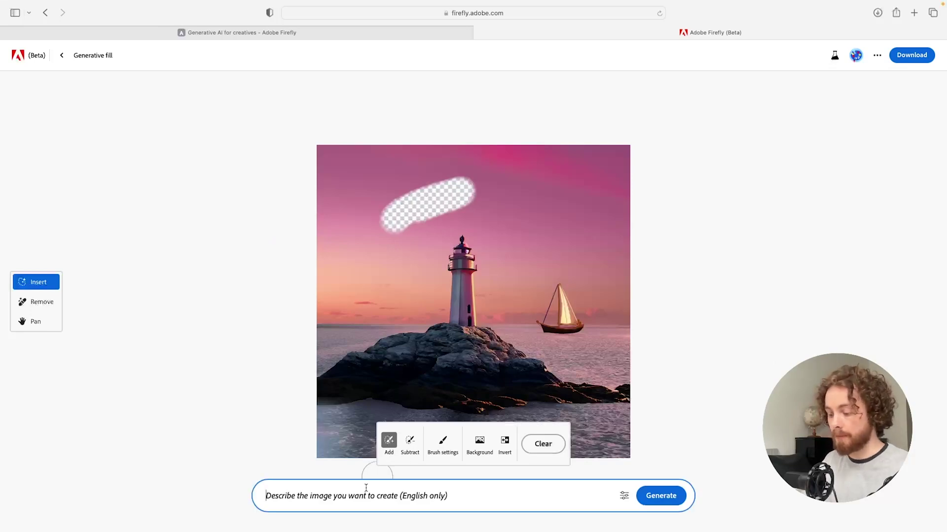
pyautogui.write('birds')
pyautogui.press('Return')
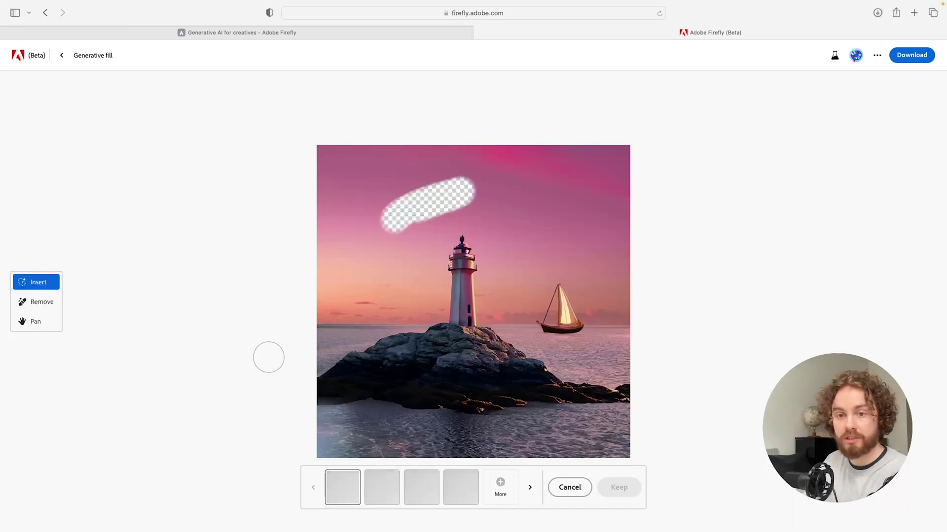
pyautogui.click(381, 492)
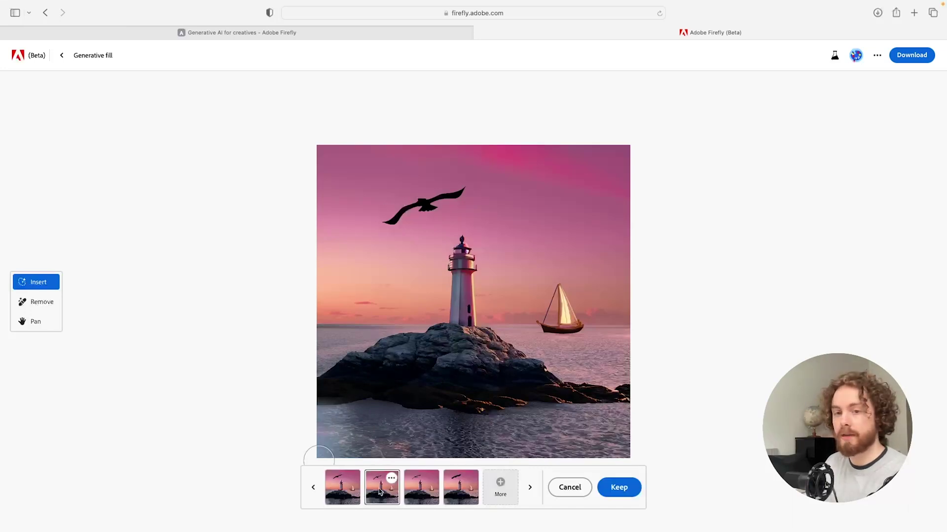
pyautogui.click(409, 490)
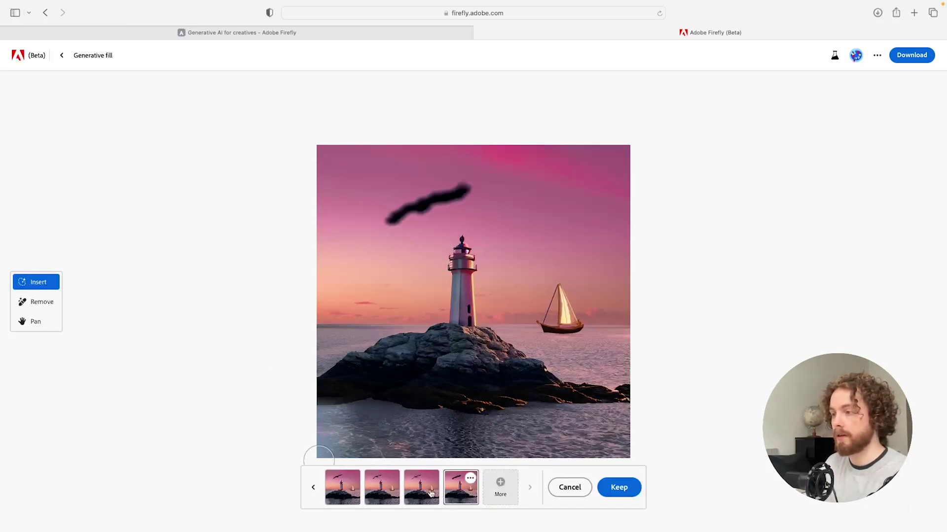
pyautogui.click(620, 490)
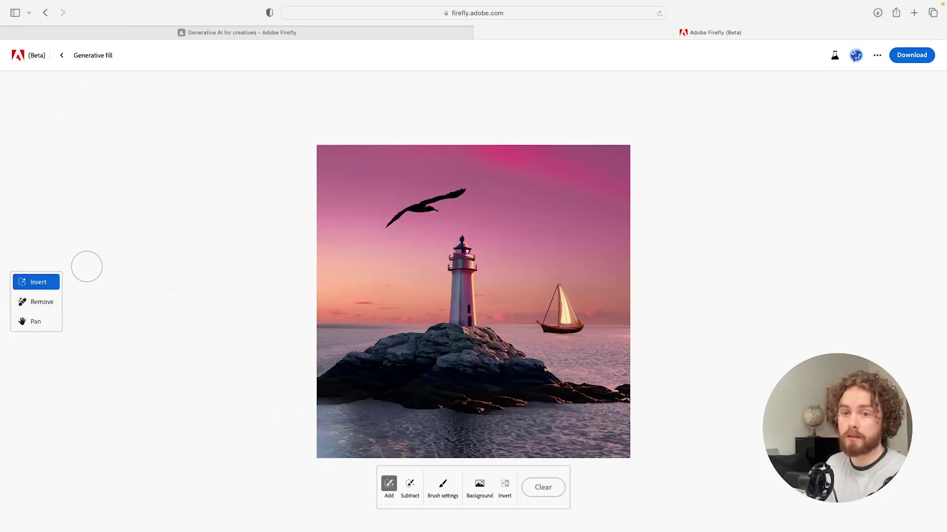
# Brush over the flying bird and the sailboat with Remove and erase them.
pyautogui.click(39, 309)
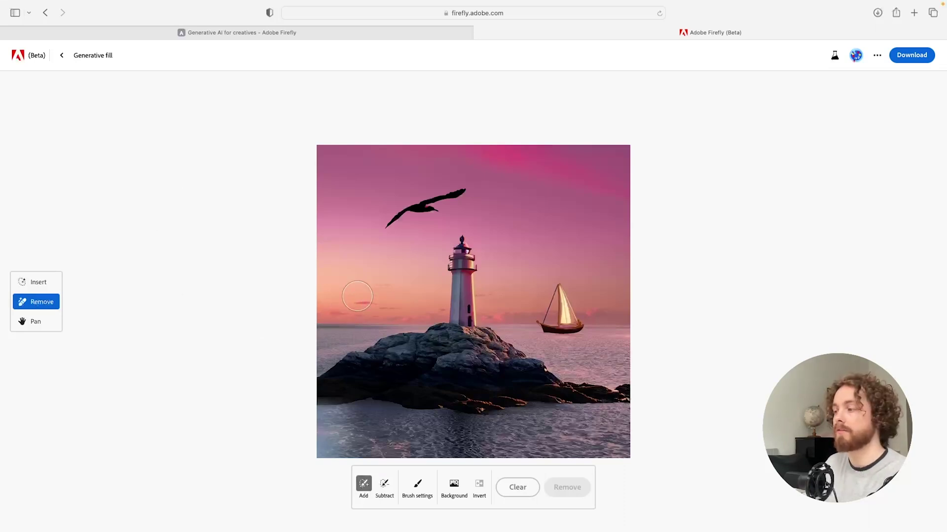
pyautogui.moveTo(384, 228); pyautogui.dragTo(466, 194)
pyautogui.moveTo(557, 295)
pyautogui.mouseDown()
pyautogui.moveTo(570, 320)
pyautogui.moveTo(555, 311)
pyautogui.mouseUp()
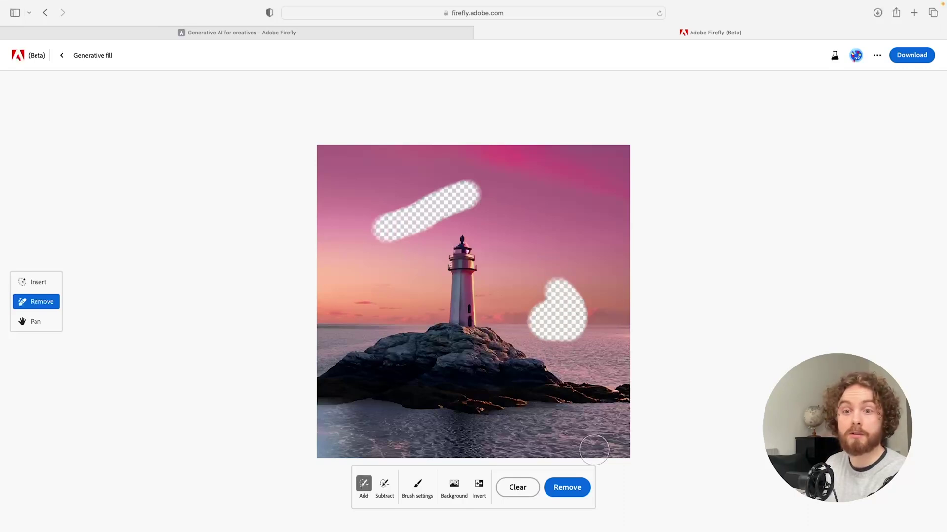
pyautogui.click(568, 489)
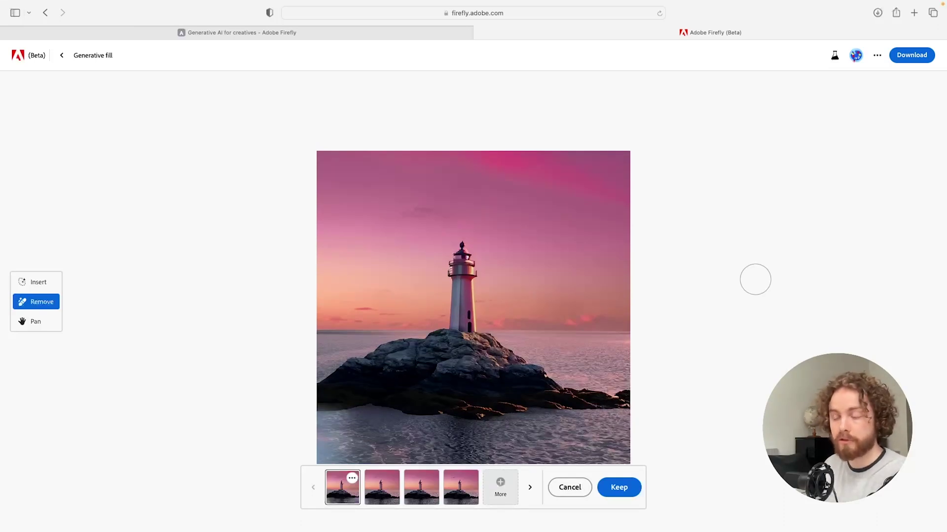
# Compare the four removal variations and keep the first one.
pyautogui.click(383, 499)
pyautogui.click(422, 501)
pyautogui.click(454, 499)
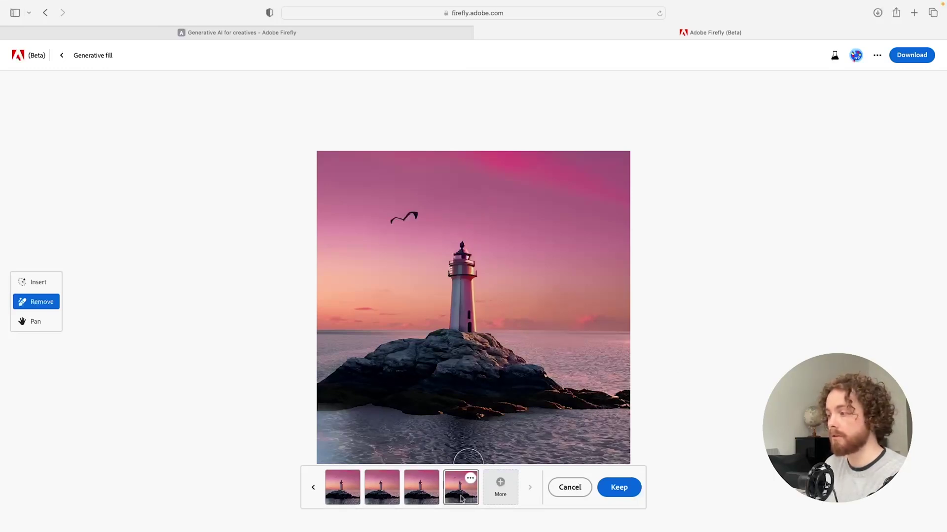
pyautogui.click(334, 496)
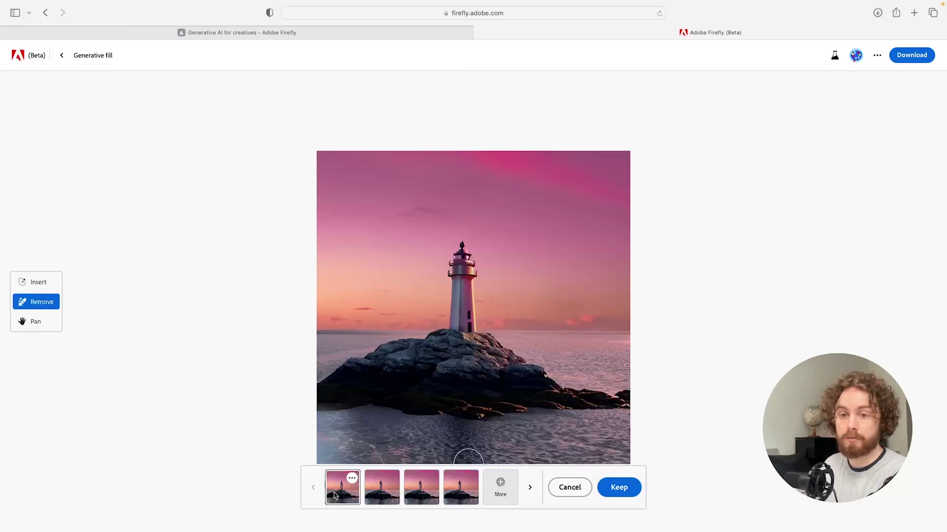
pyautogui.click(379, 495)
pyautogui.click(414, 496)
pyautogui.click(348, 491)
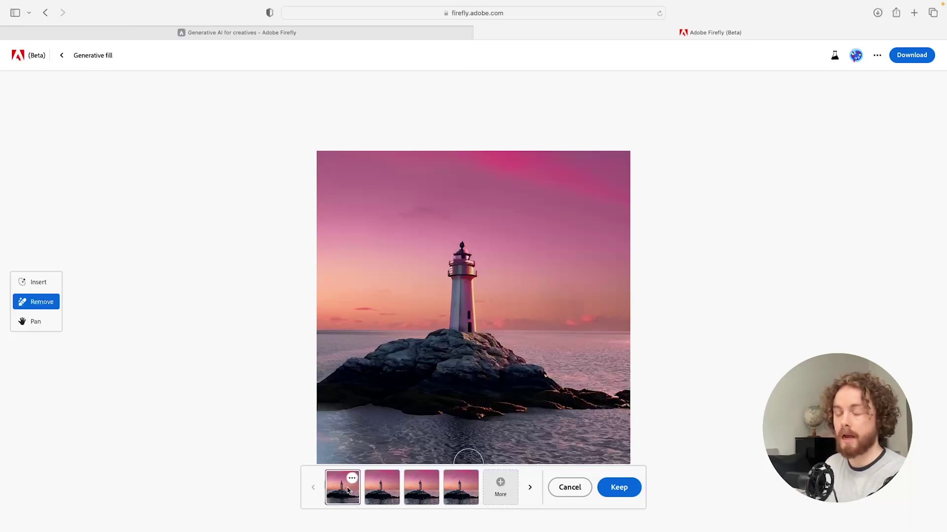
pyautogui.click(619, 487)
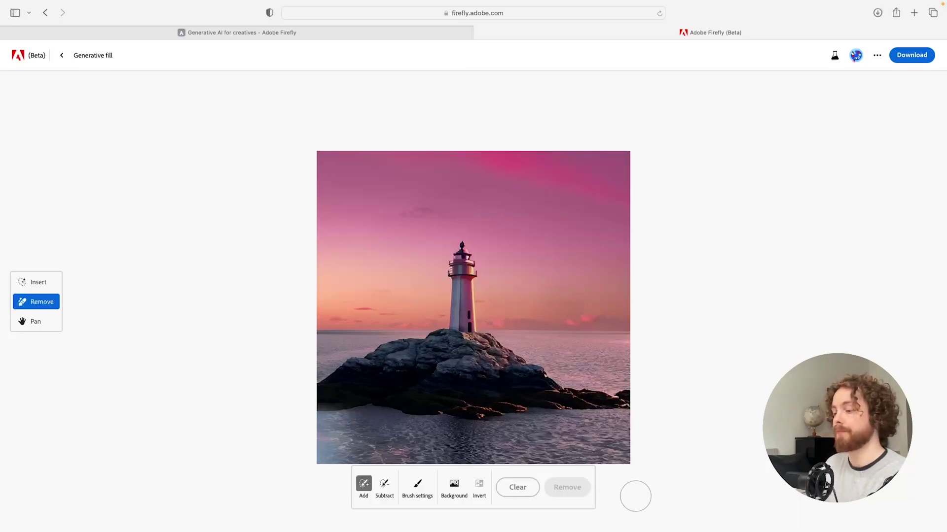
pyautogui.click(33, 320)
# Pan the lighthouse image up, then go back to the Firefly landing page.
pyautogui.moveTo(425, 376)
pyautogui.mouseDown()
pyautogui.moveTo(425, 334)
pyautogui.moveTo(459, 359)
pyautogui.moveTo(343, 353)
pyautogui.moveTo(429, 330)
pyautogui.moveTo(401, 353)
pyautogui.moveTo(323, 362)
pyautogui.moveTo(344, 351)
pyautogui.mouseUp()
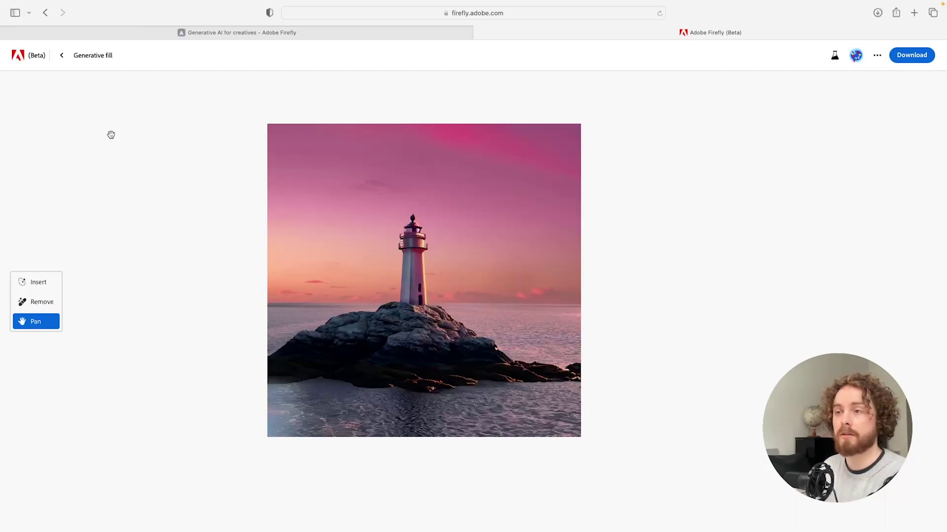
pyautogui.click(62, 57)
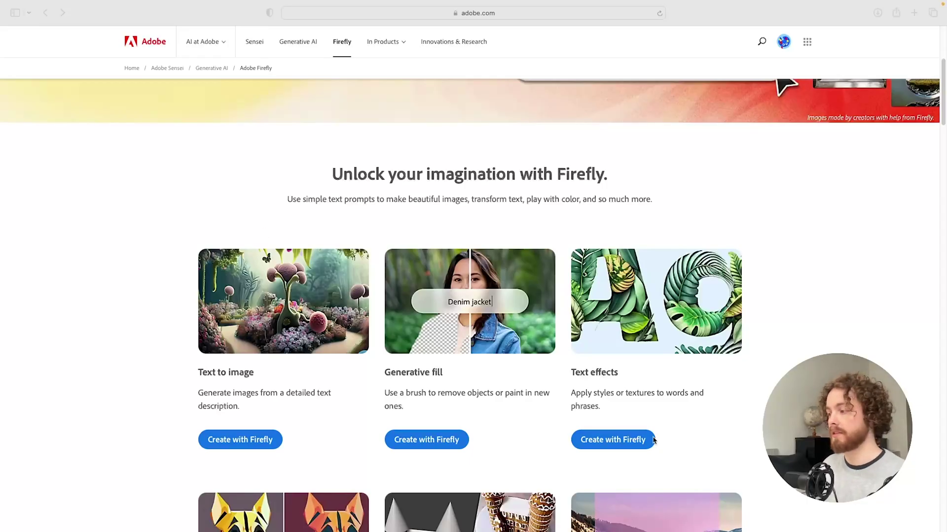
# Open Text effects via Create with Firefly and scroll through the styled-letter examples.
pyautogui.scroll(-1, 620, 421)
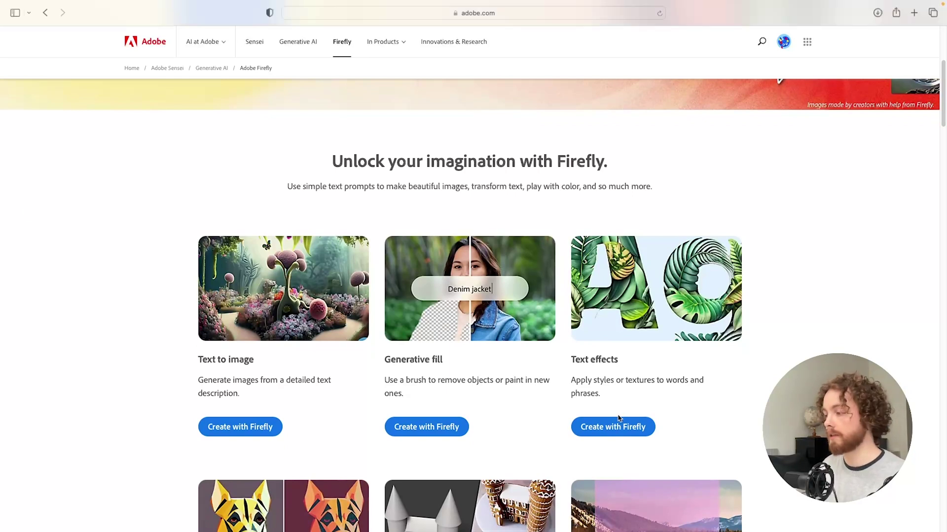
pyautogui.click(616, 428)
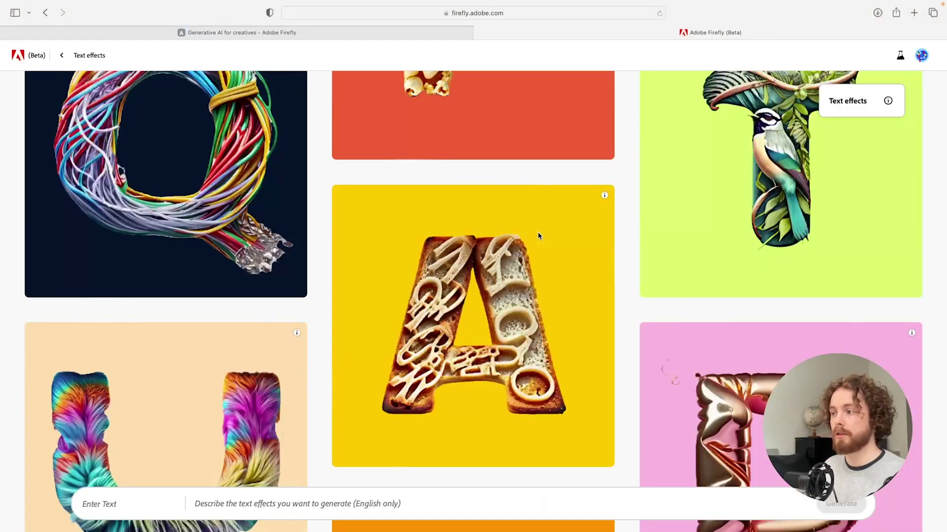
pyautogui.scroll(-5, 632, 346)
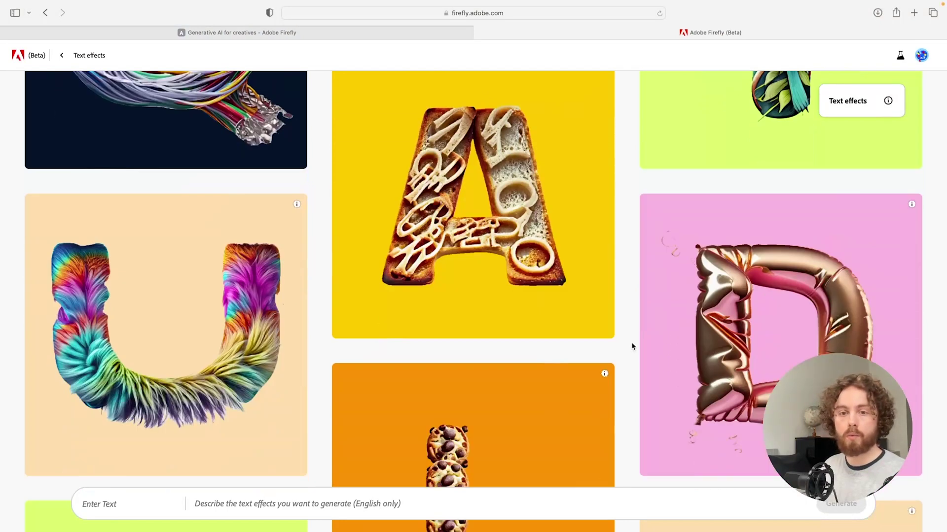
pyautogui.scroll(-15, 631, 345)
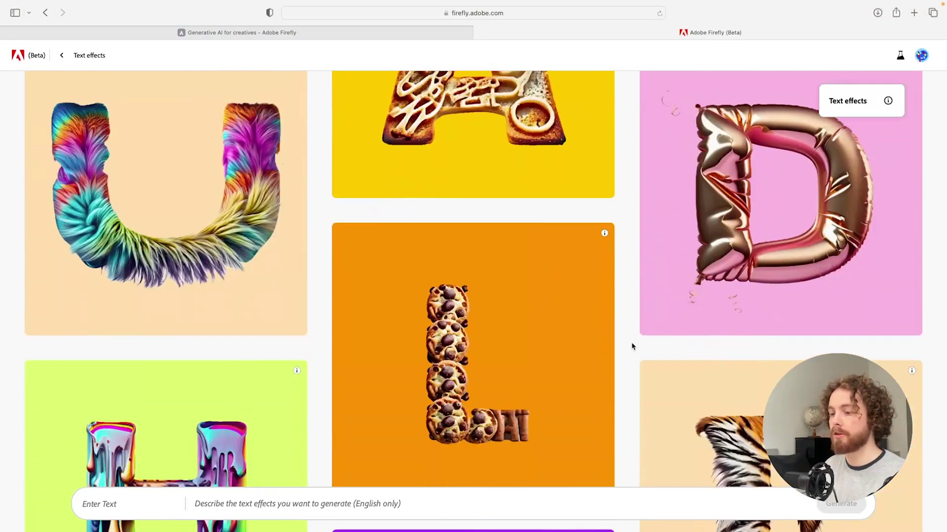
pyautogui.scroll(-17, 631, 346)
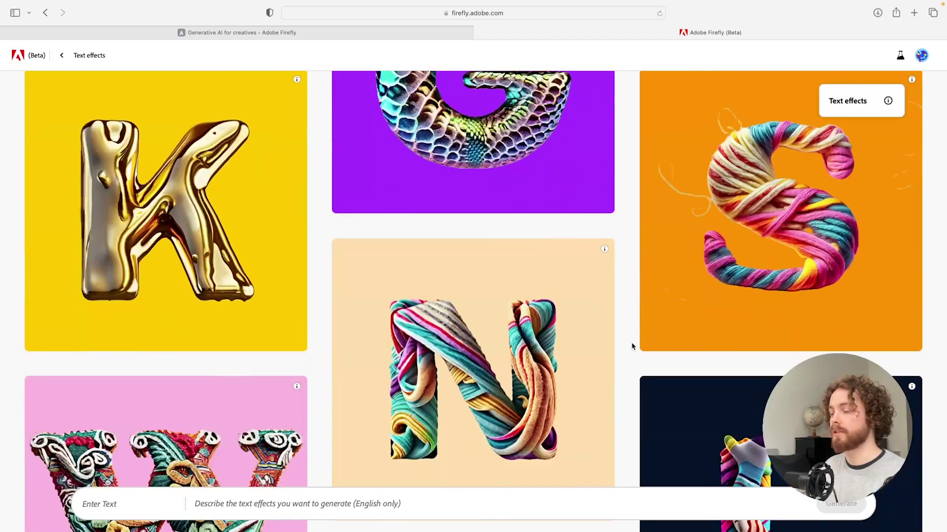
pyautogui.scroll(-8, 631, 346)
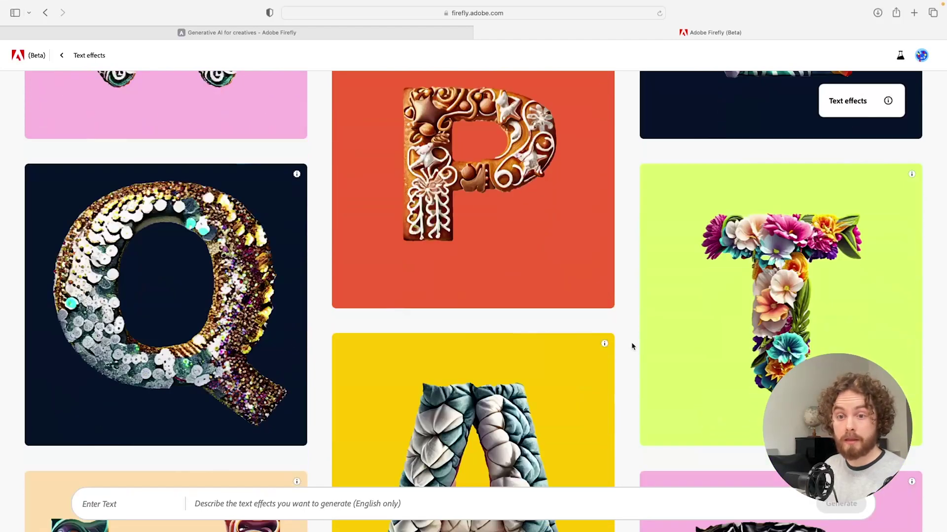
pyautogui.scroll(-7, 631, 350)
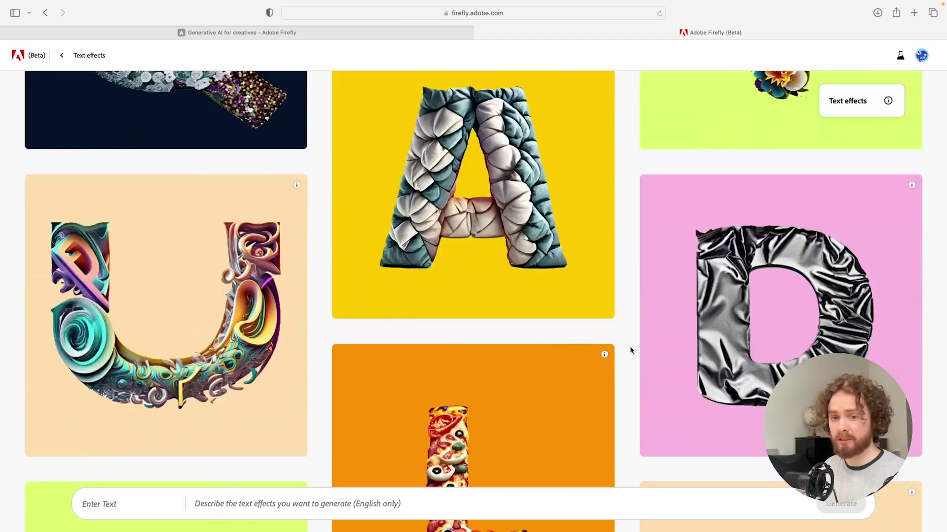
pyautogui.scroll(-1, 630, 350)
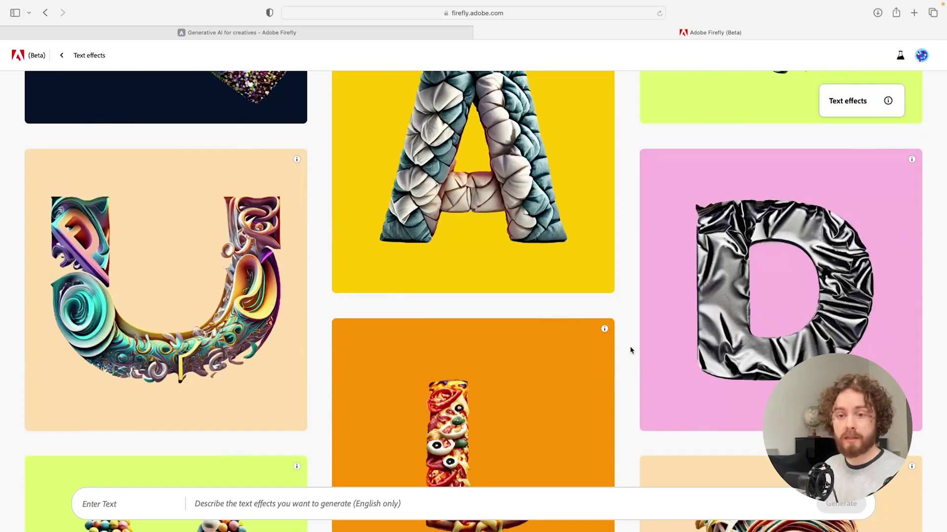
pyautogui.scroll(8, 630, 350)
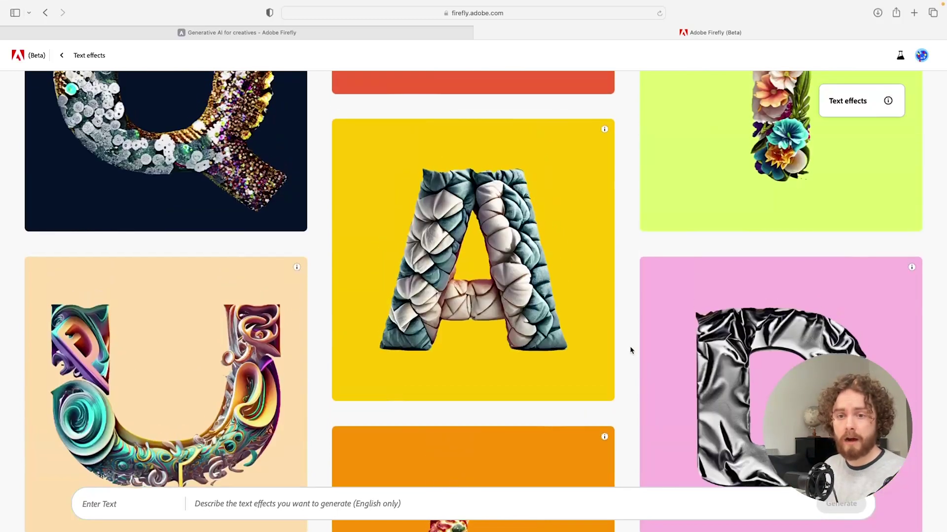
pyautogui.scroll(1, 630, 350)
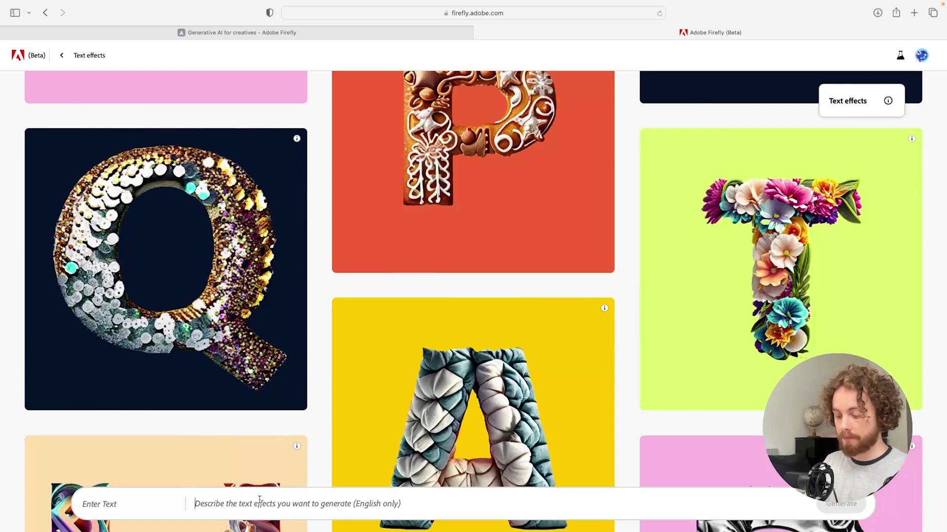
# Generate a text effect from the prompt 'create a colourful word filled with lollies'.
pyautogui.write('create a colourful word filled w')
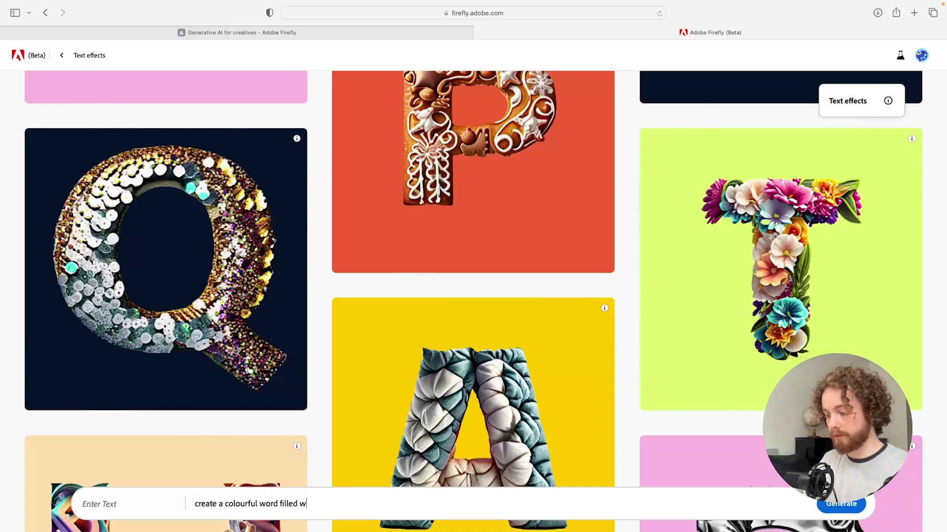
pyautogui.write('ith lollies')
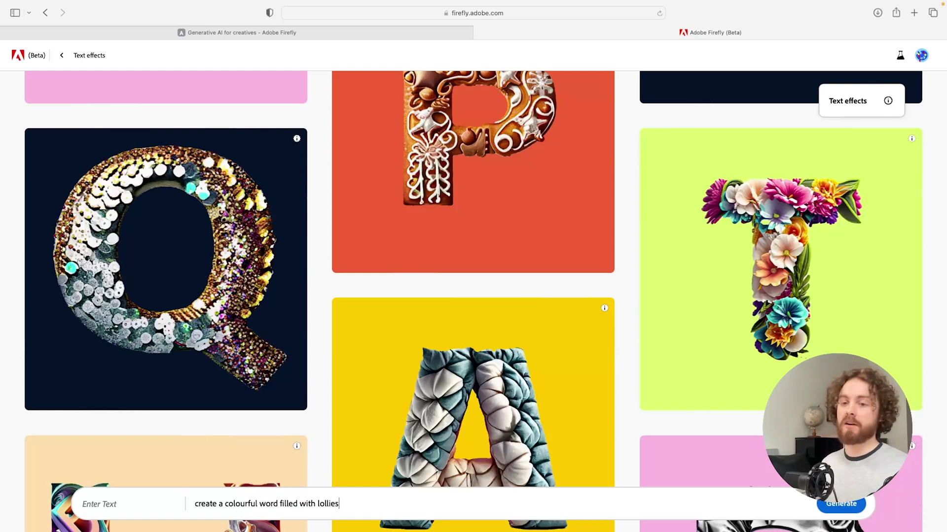
pyautogui.click(834, 503)
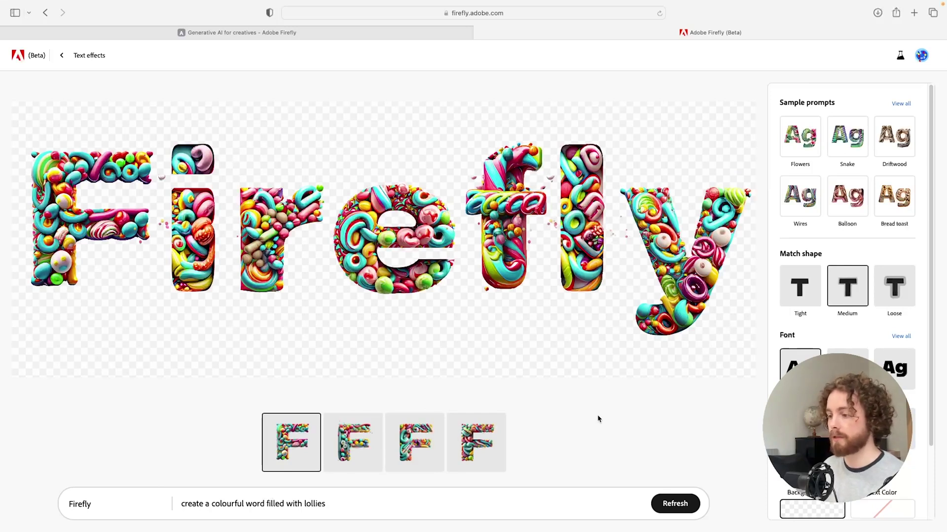
# View the second lolly variation, then switch the match shape to Tight.
pyautogui.click(351, 446)
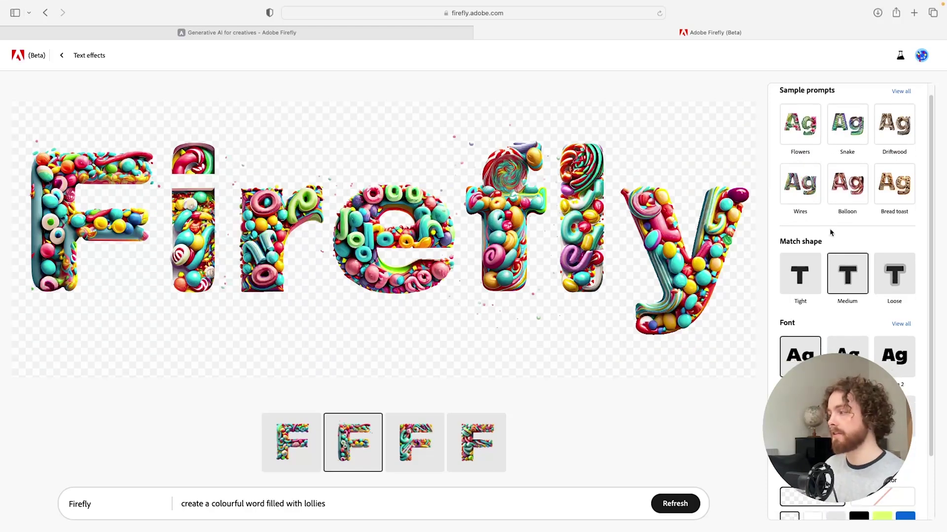
pyautogui.scroll(-2, 830, 224)
pyautogui.scroll(-1, 828, 225)
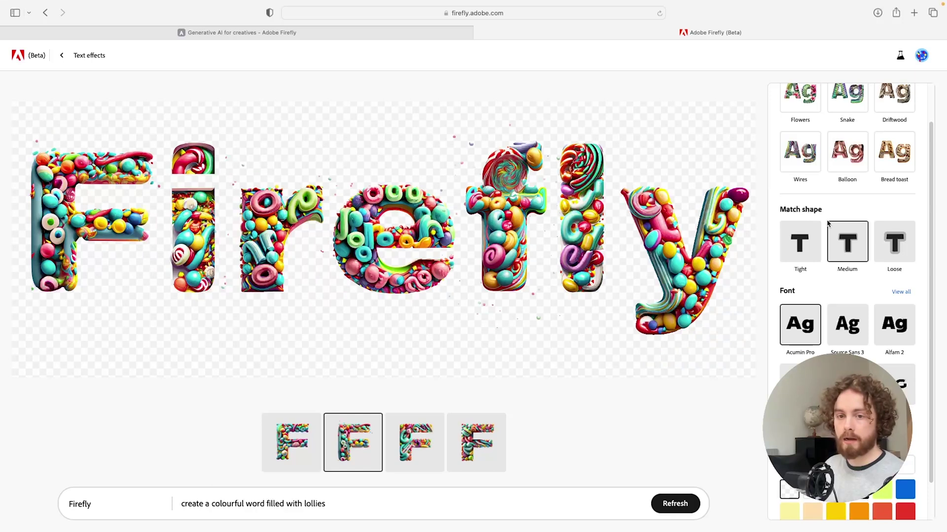
pyautogui.scroll(-2, 828, 225)
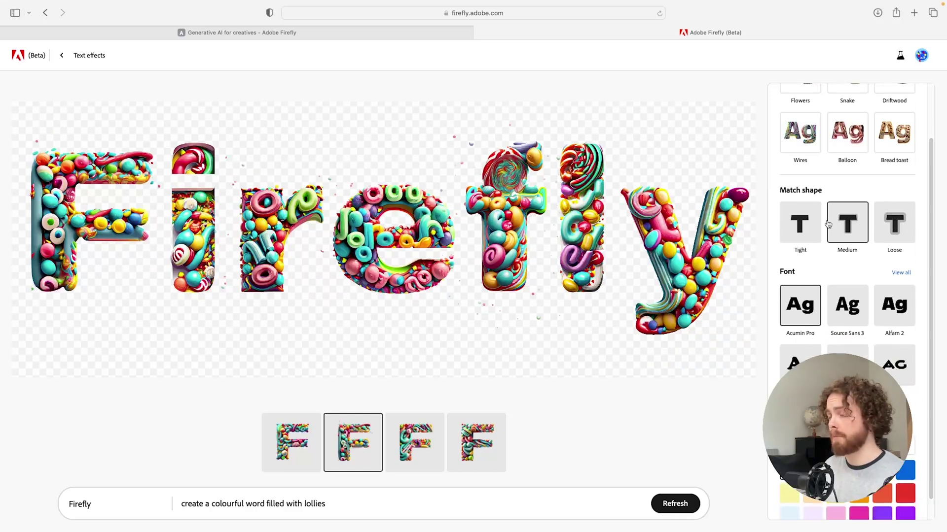
pyautogui.click(801, 230)
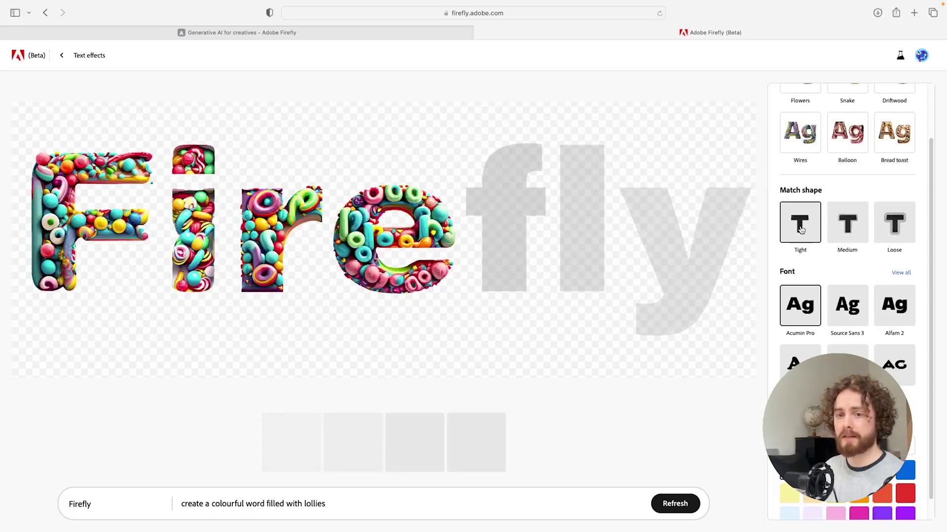
pyautogui.scroll(-1, 803, 226)
pyautogui.scroll(-3, 802, 227)
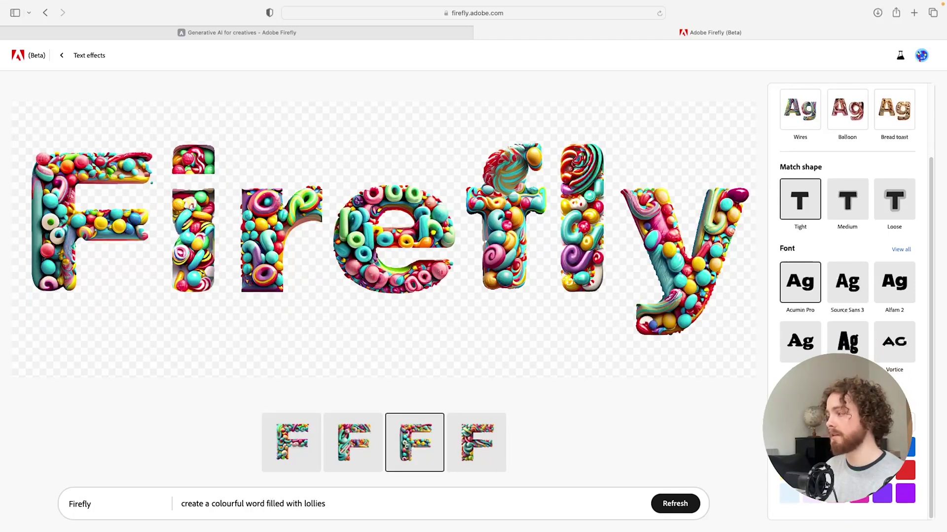
# Restyle the lettering in the Vortice font and keep a transparent background after trying red and purple.
pyautogui.click(902, 357)
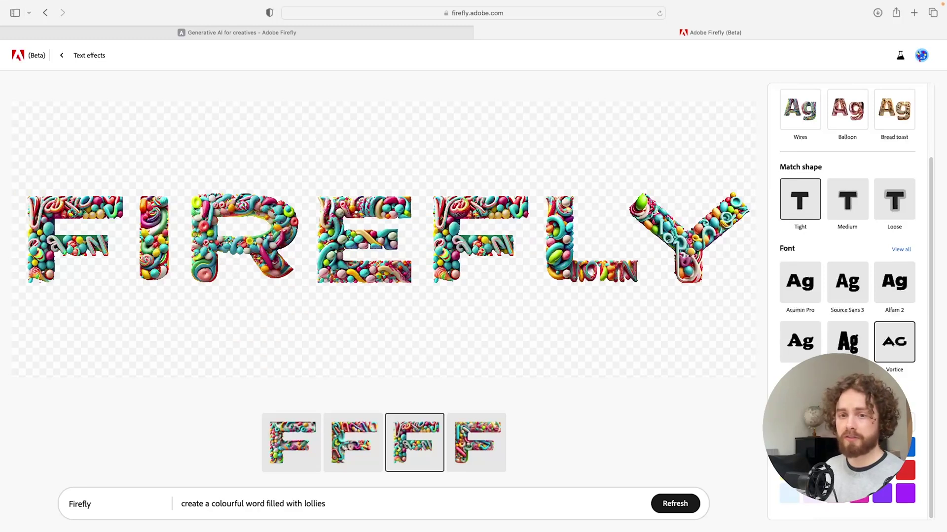
pyautogui.click(901, 491)
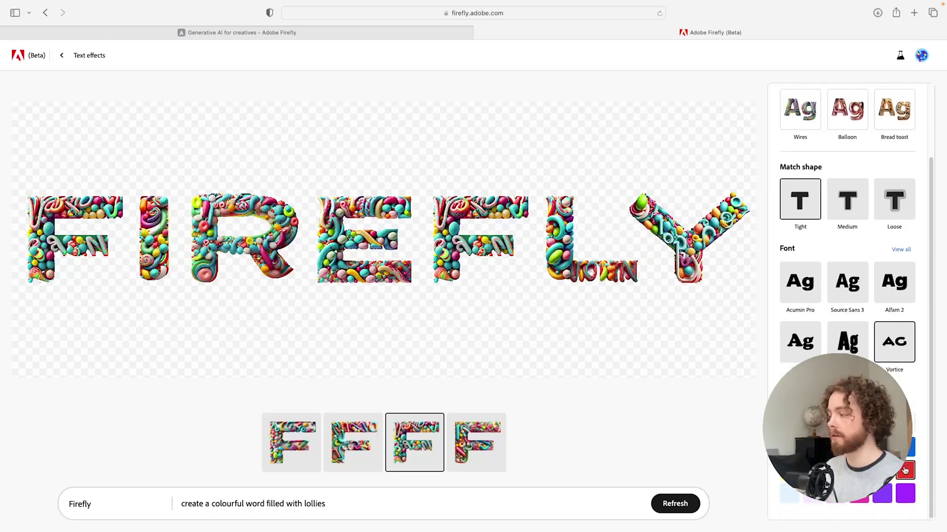
pyautogui.click(904, 473)
pyautogui.click(906, 495)
pyautogui.click(883, 494)
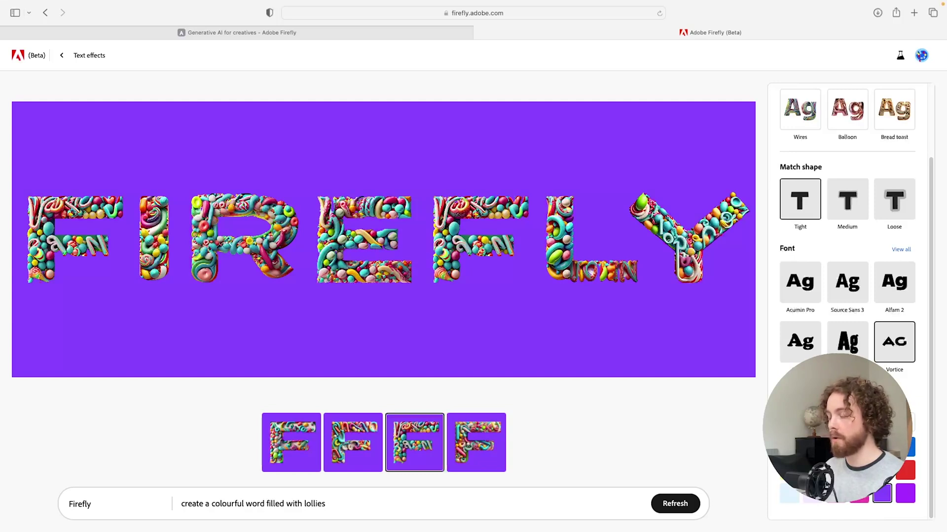
pyautogui.click(882, 493)
pyautogui.moveTo(661, 300)
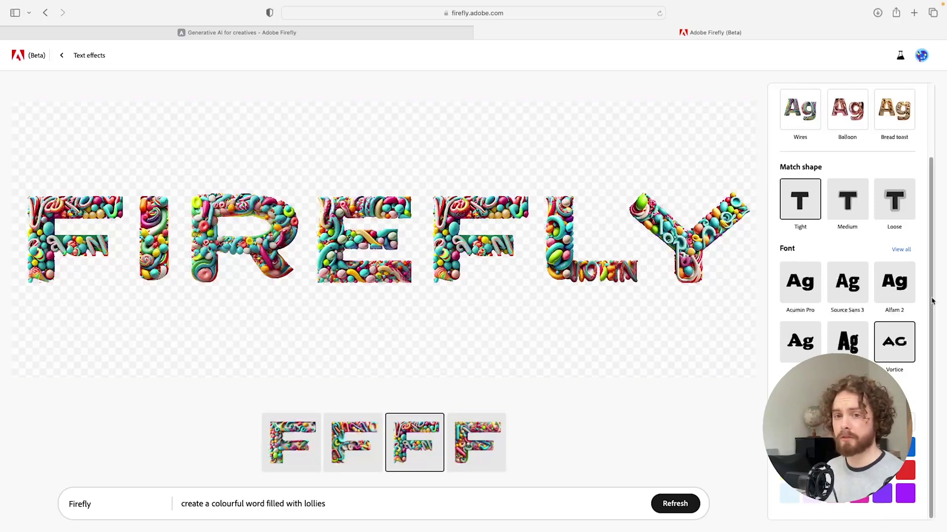
pyautogui.scroll(3, 920, 302)
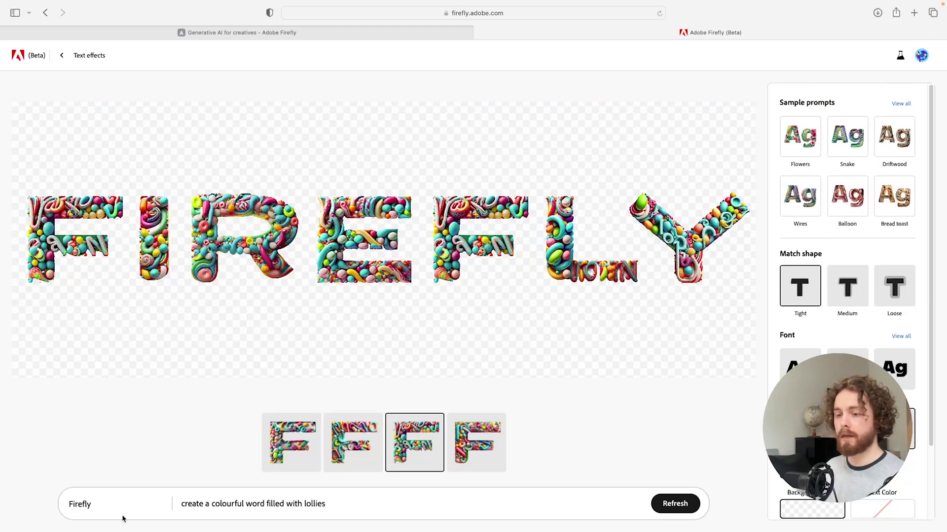
# Replace the word 'Firefly' with 'hello' in the text effect's word field.
pyautogui.click(106, 501)
pyautogui.moveTo(106, 501); pyautogui.dragTo(55, 493)
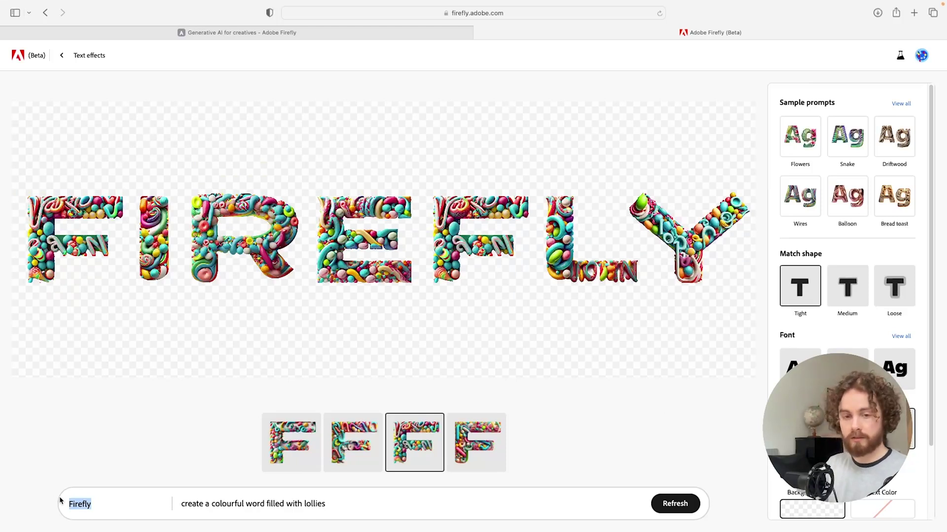
pyautogui.write('hello')
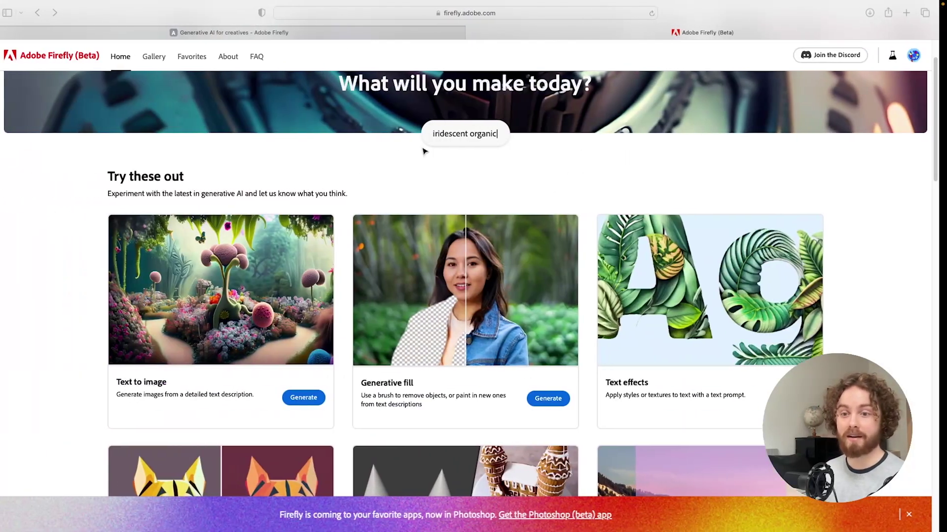
# Finish the 'iridescent organic shapes' prompt on the Firefly home page.
pyautogui.write('shapes')
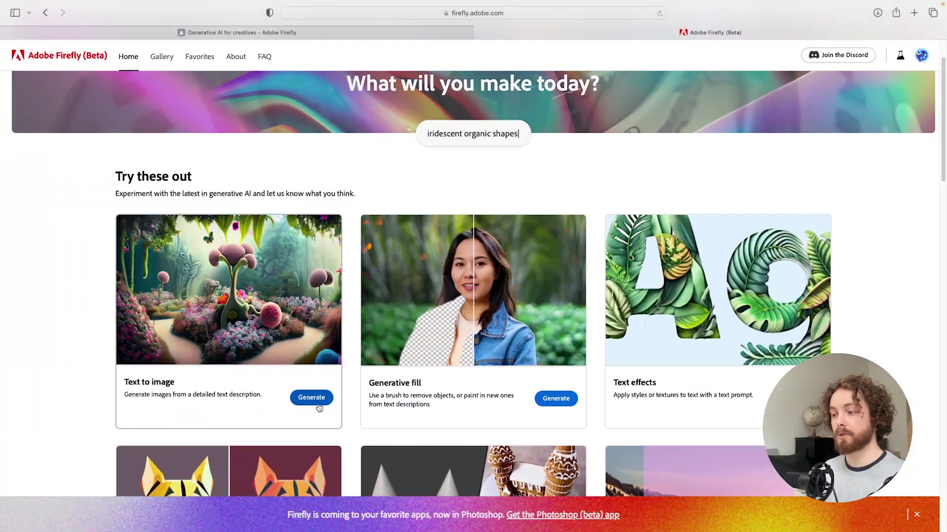
# In Text to image, generate a striking, dark, minimalistic AI-inspired robot's face in the middle of a forest.
pyautogui.click(318, 405)
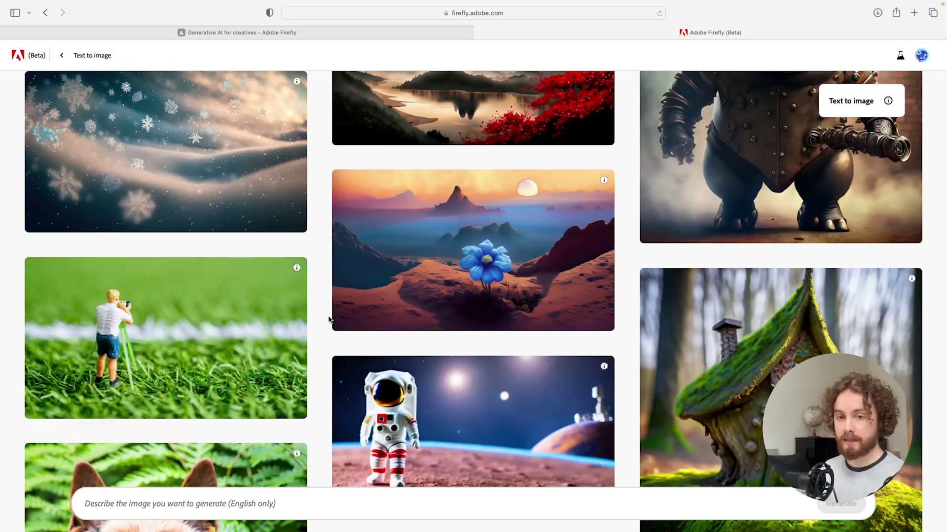
pyautogui.click(220, 500)
pyautogui.write('generate an image ')
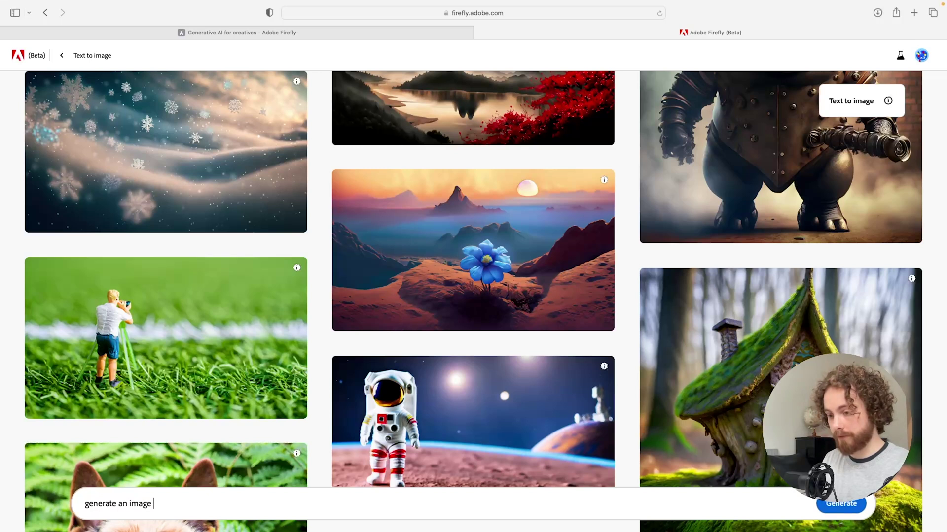
pyautogui.write('of a striking, ')
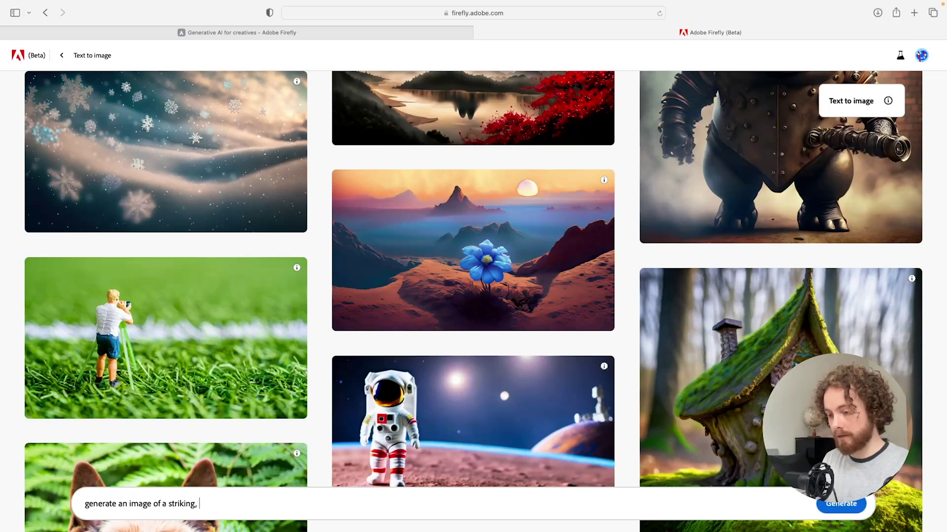
pyautogui.write('dark and minimcalistic AI-')
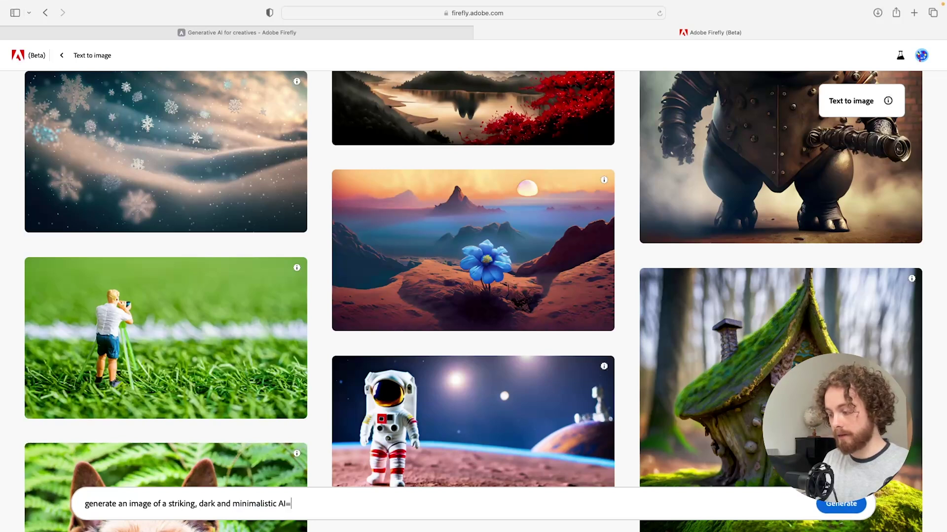
pyautogui.write('inspired robot in the mid')
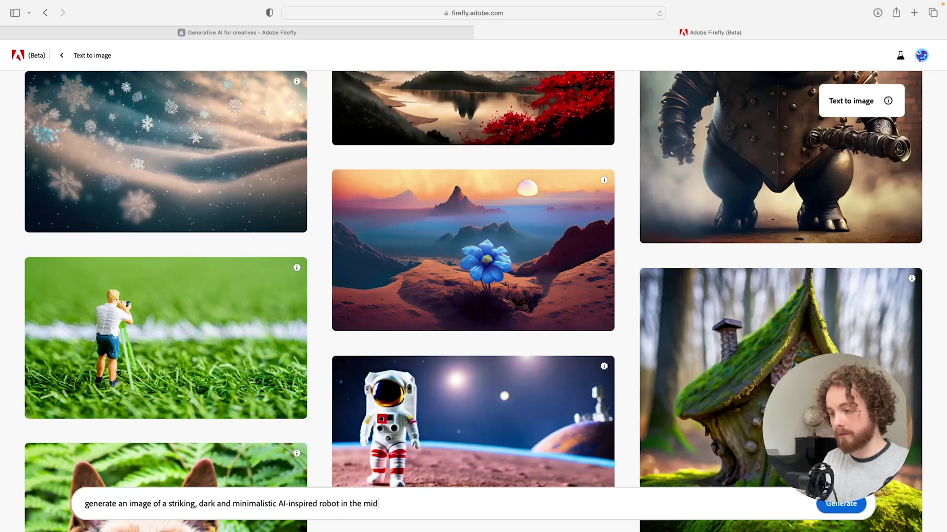
pyautogui.write('dle of a forest')
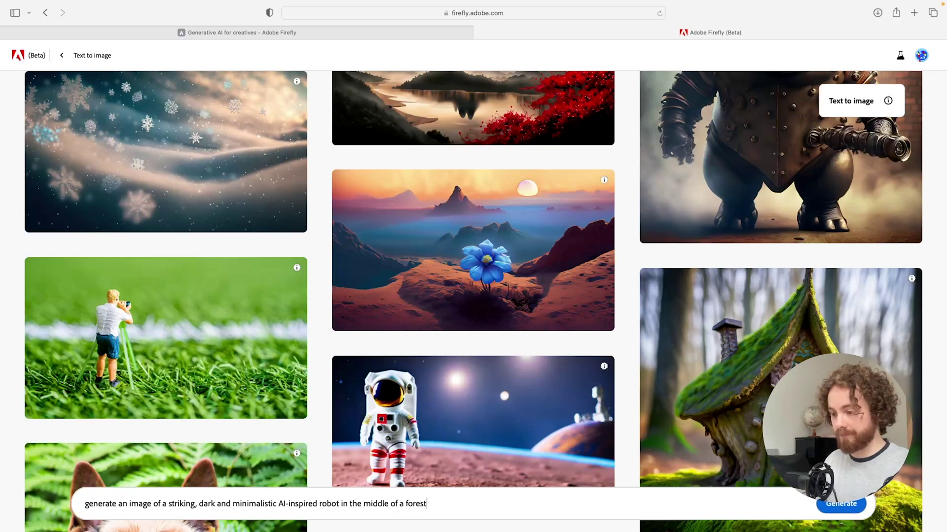
pyautogui.click(340, 503)
pyautogui.write("'s face")
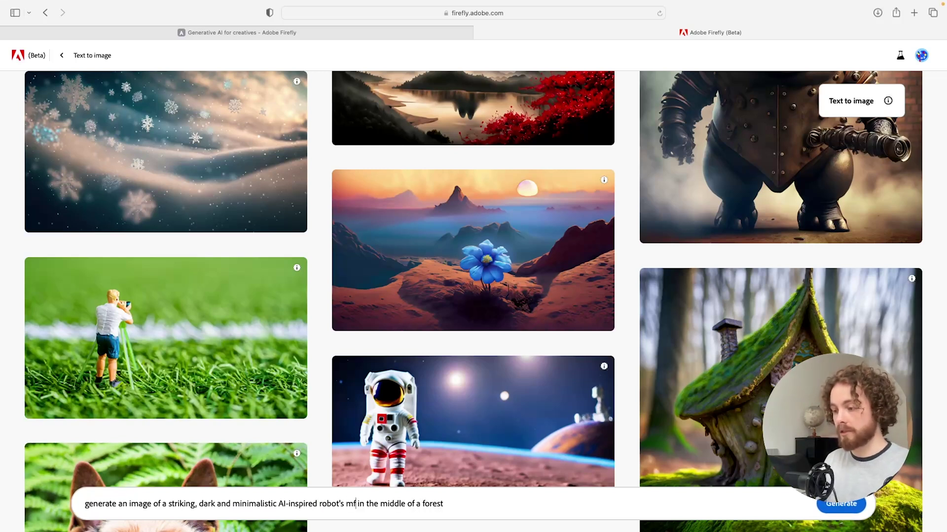
pyautogui.press('Return')
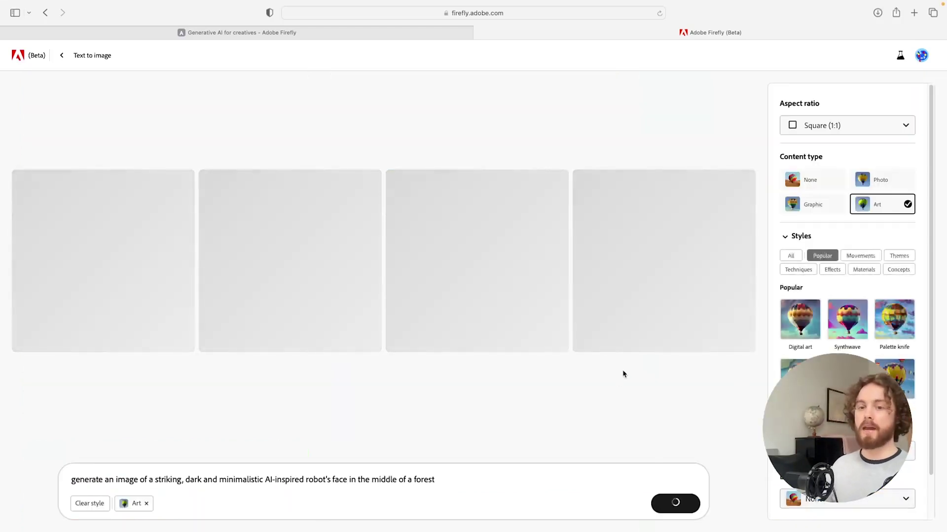
# Set the aspect ratio to Widescreen (16:9) and enlarge the first robot image.
pyautogui.click(844, 128)
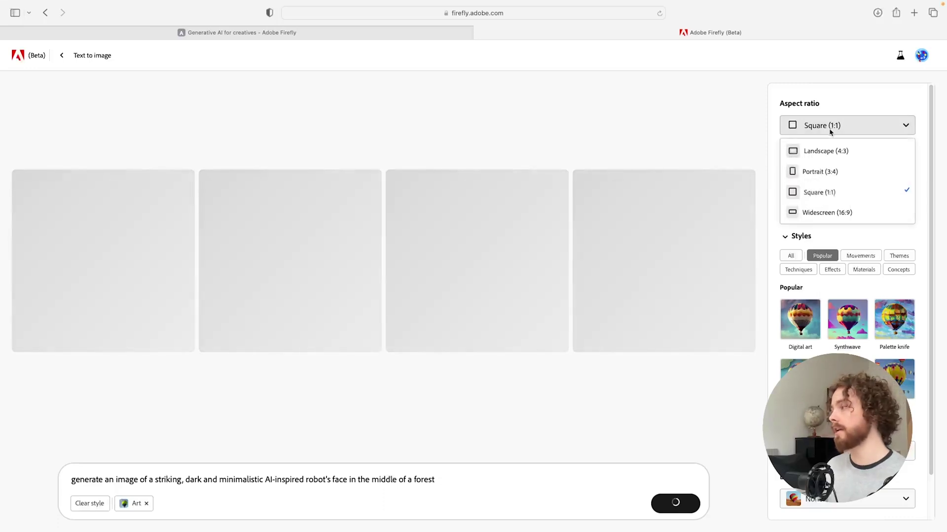
pyautogui.click(826, 212)
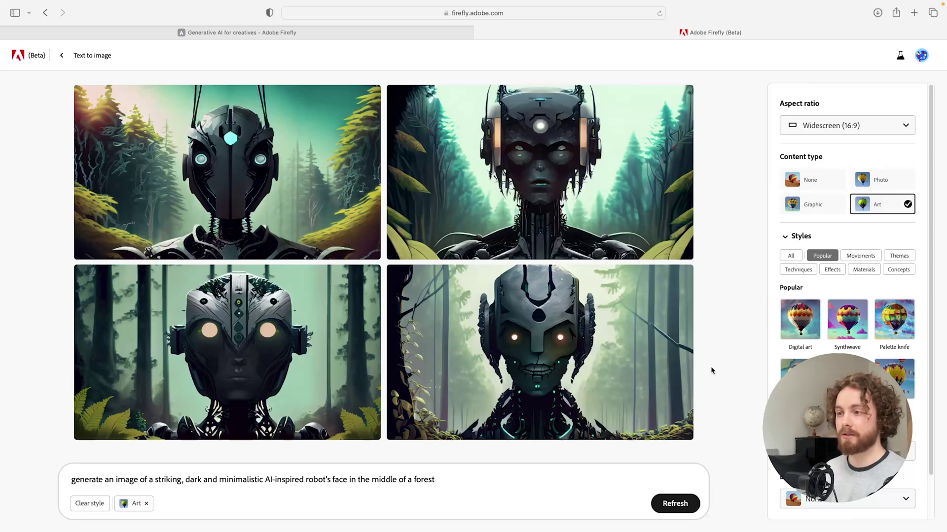
pyautogui.click(272, 186)
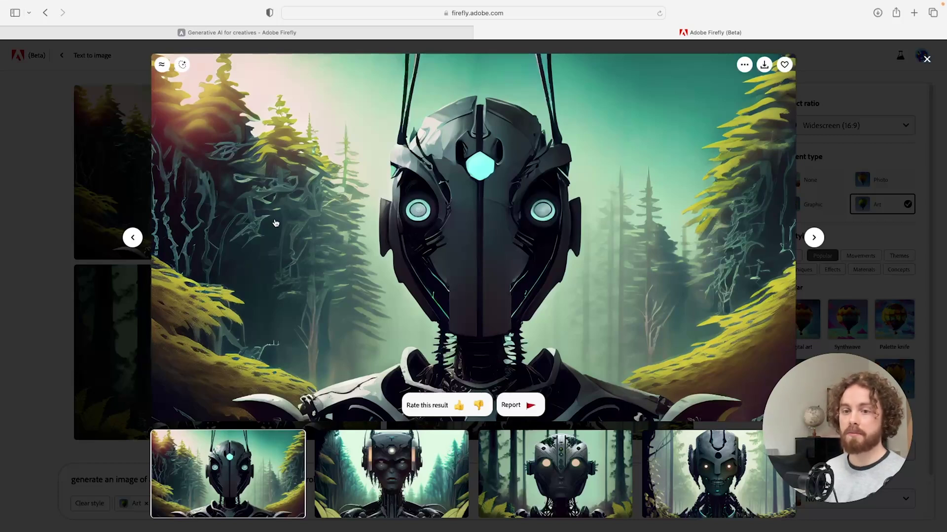
# Show similar images, then download the green-eyed helmeted robot face, accepting the Content Credentials notice.
pyautogui.click(162, 67)
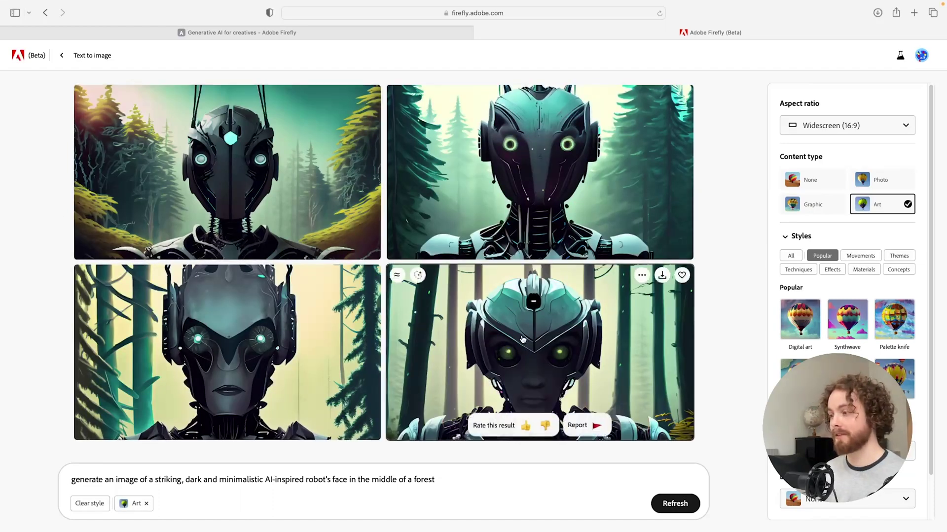
pyautogui.click(482, 322)
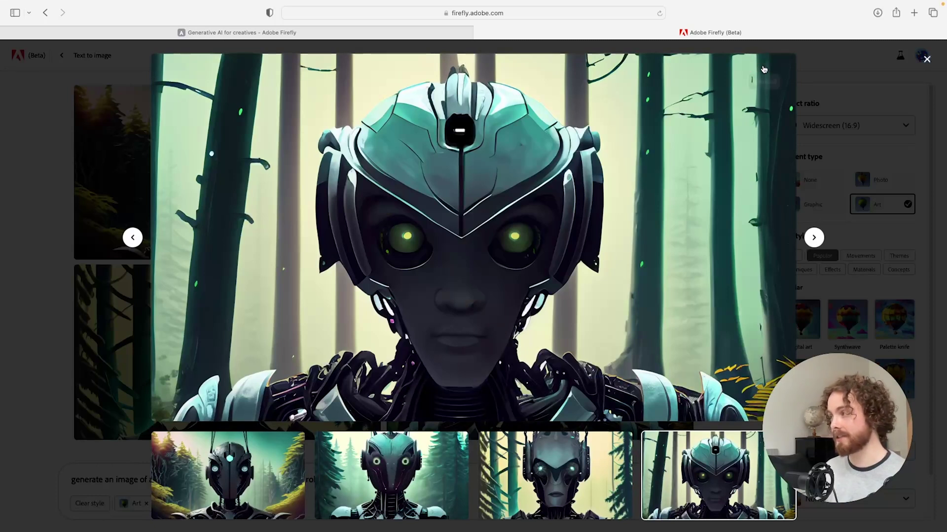
pyautogui.click(764, 65)
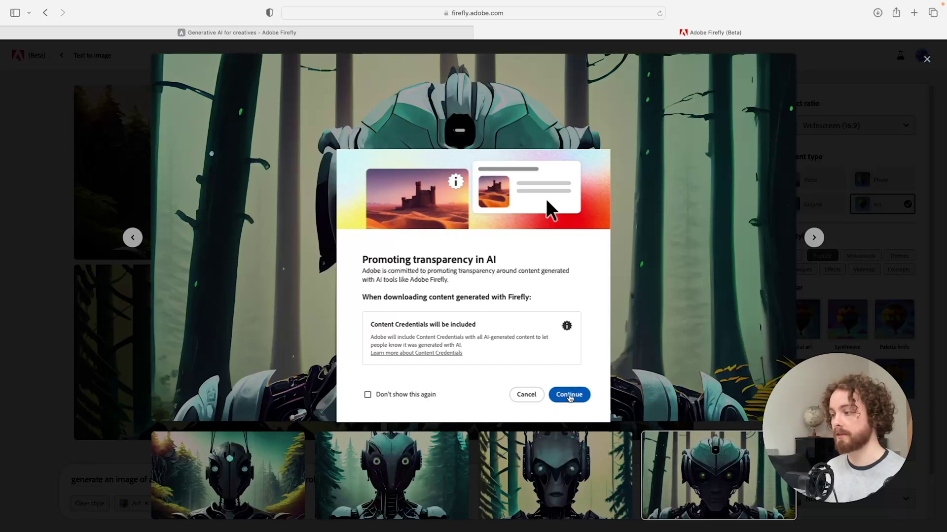
pyautogui.click(569, 395)
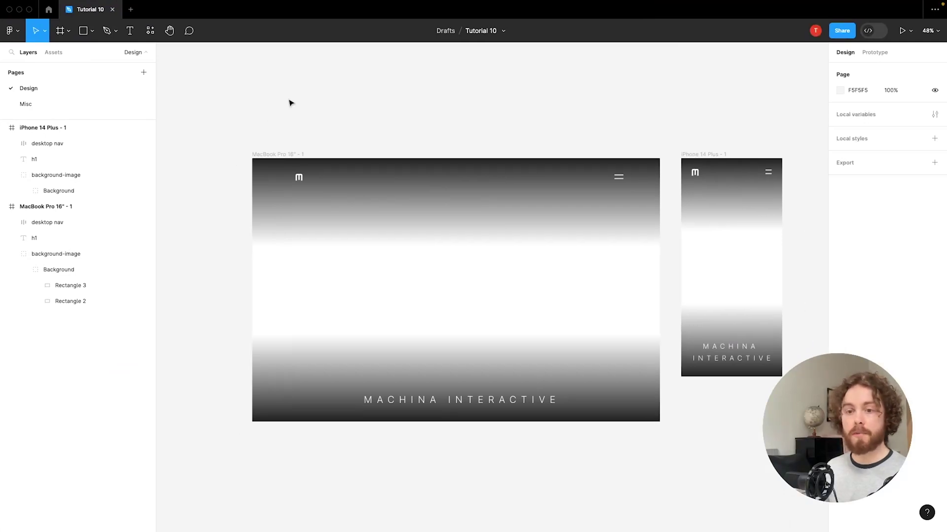
# Paste the downloaded green-eyed robot image onto the Figma canvas.
pyautogui.scroll(-1, 291, 103)
pyautogui.click(18, 37)
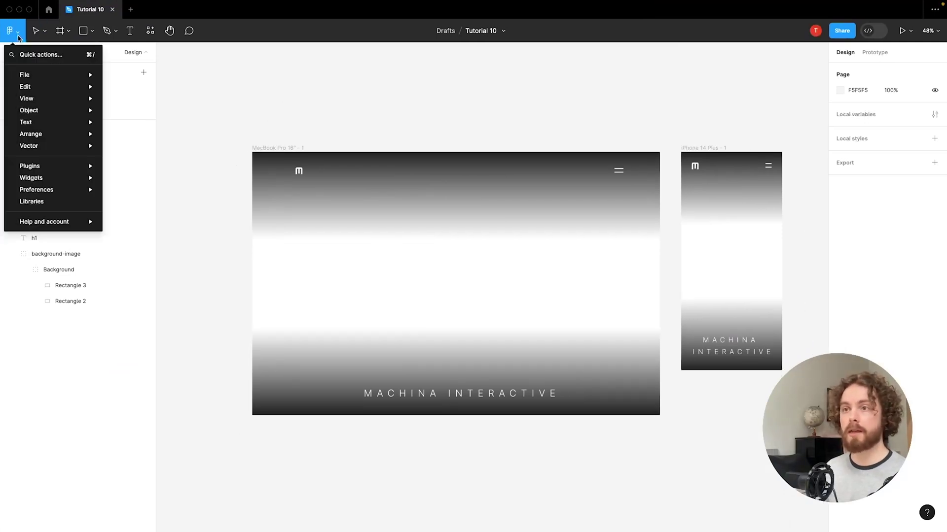
pyautogui.press('super+v')
pyautogui.scroll(-5, 471, 300)
pyautogui.hscroll(-4, 472, 301)
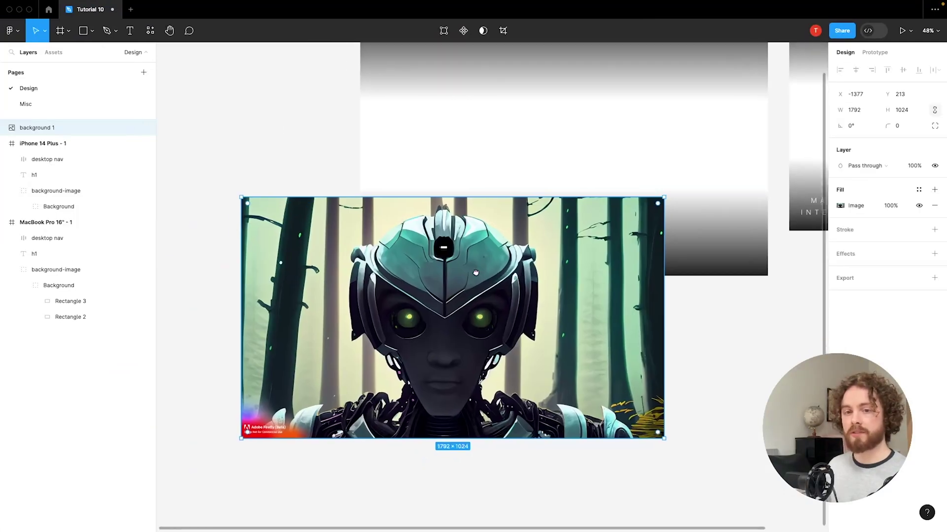
pyautogui.scroll(-3, 406, 411)
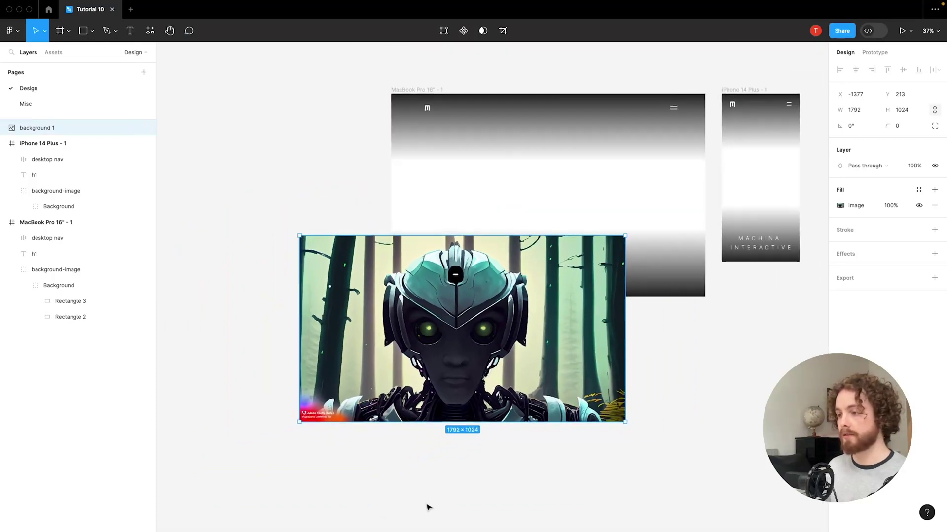
pyautogui.click(426, 507)
pyautogui.scroll(1, 376, 439)
pyautogui.hscroll(2, 376, 439)
pyautogui.scroll(-1, 342, 459)
# Nest the image in the MacBook's Background group and stretch it to cover the frame.
pyautogui.click(50, 127)
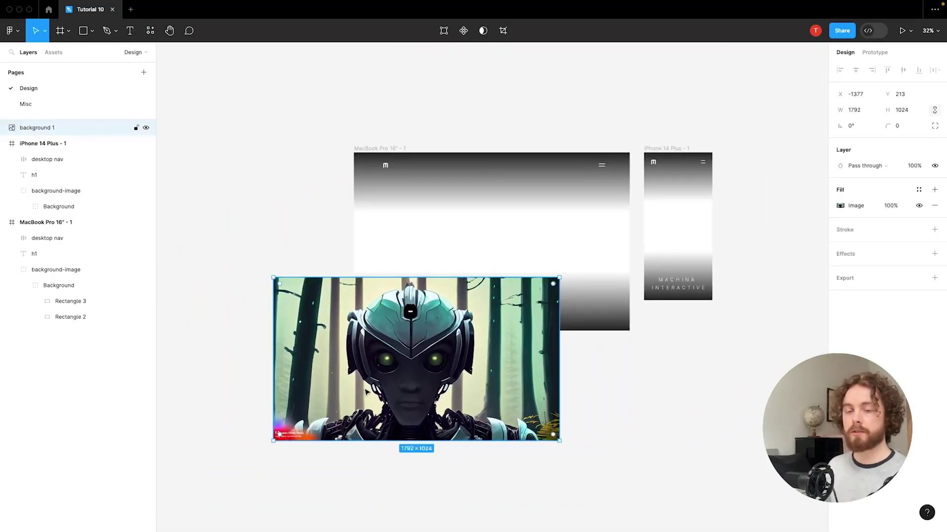
pyautogui.moveTo(54, 131); pyautogui.dragTo(89, 324)
pyautogui.moveTo(425, 397); pyautogui.dragTo(501, 281)
pyautogui.moveTo(71, 254); pyautogui.dragTo(100, 323)
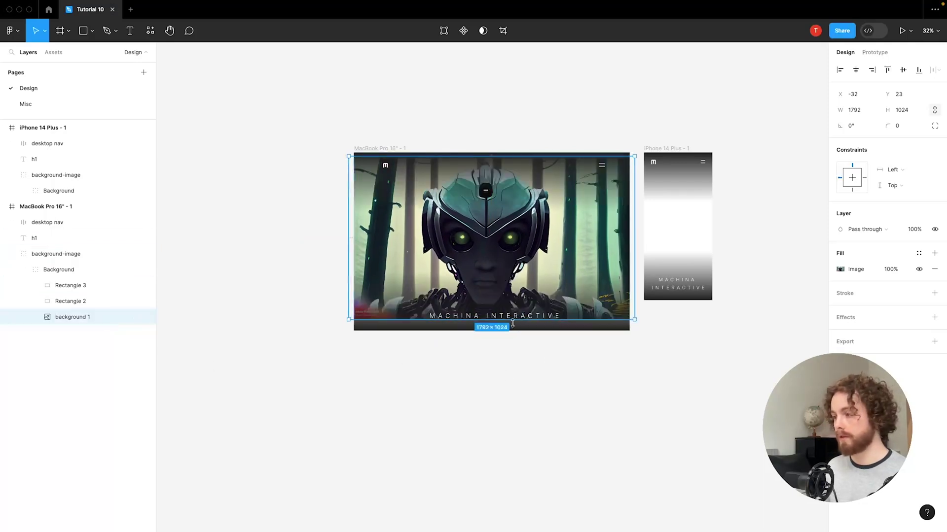
pyautogui.moveTo(511, 320); pyautogui.dragTo(512, 331)
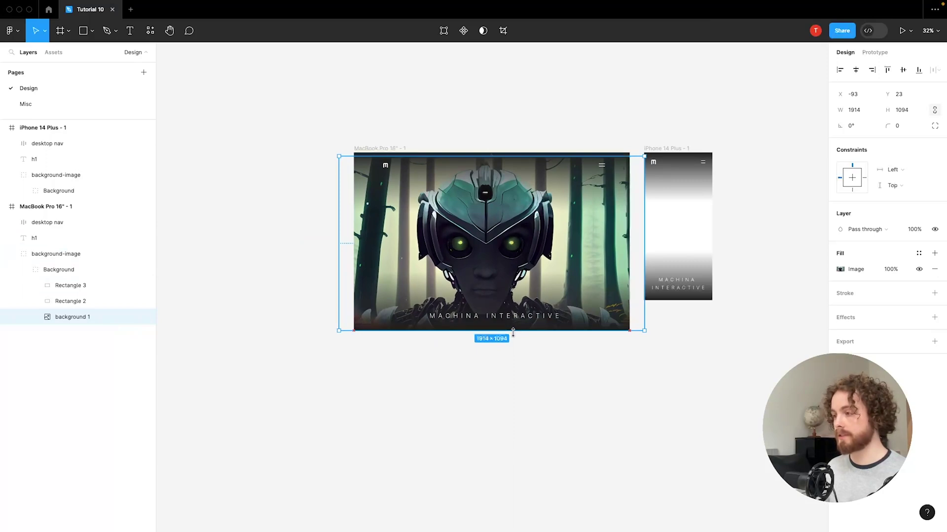
pyautogui.moveTo(643, 321)
pyautogui.mouseDown()
pyautogui.moveTo(671, 311)
pyautogui.moveTo(645, 316)
pyautogui.mouseUp()
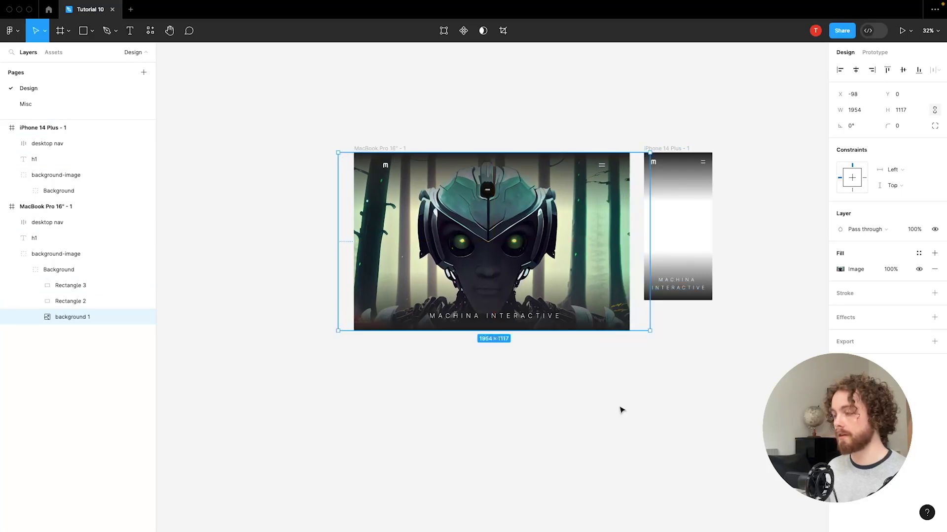
pyautogui.click(621, 410)
pyautogui.scroll(2, 542, 397)
pyautogui.scroll(3, 468, 387)
pyautogui.moveTo(439, 380); pyautogui.dragTo(456, 481)
pyautogui.scroll(2, 470, 452)
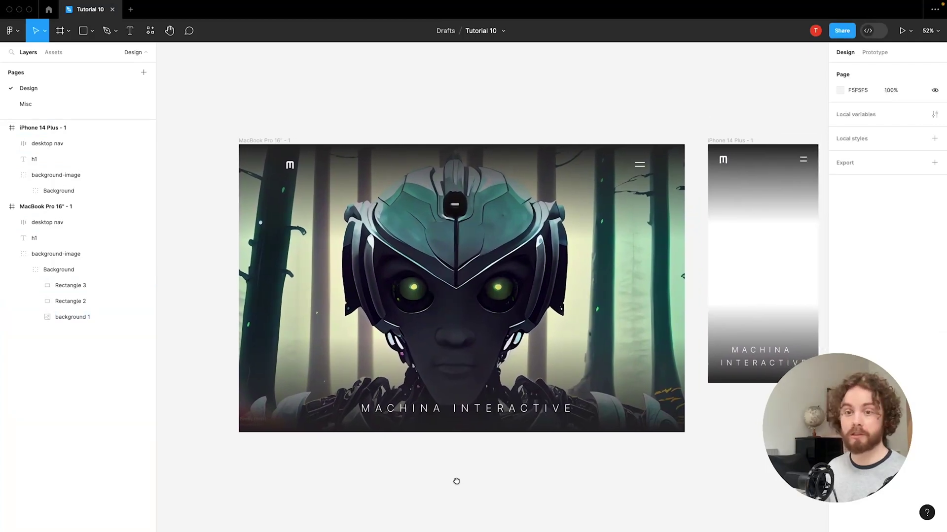
pyautogui.scroll(-3, 450, 473)
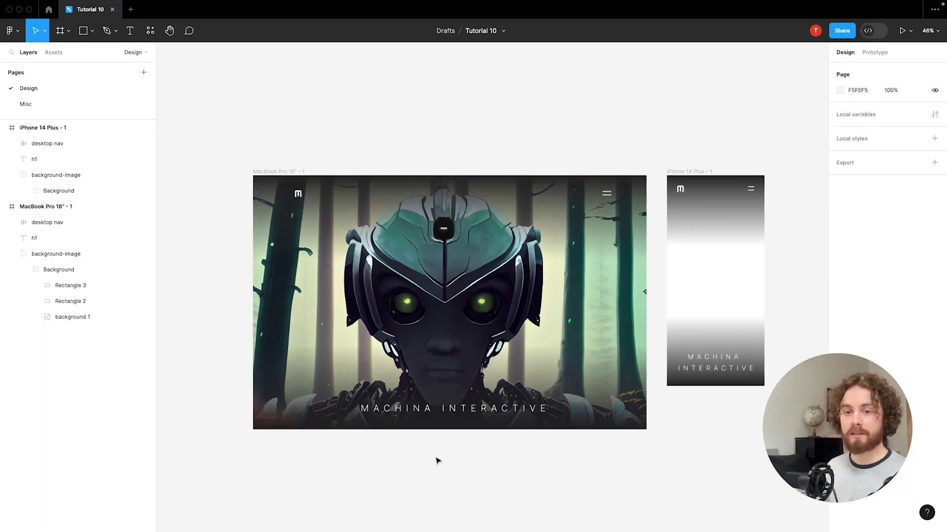
# Regenerate the robot images in Portrait (3:4).
pyautogui.hotkey('ctrl', 'Left')
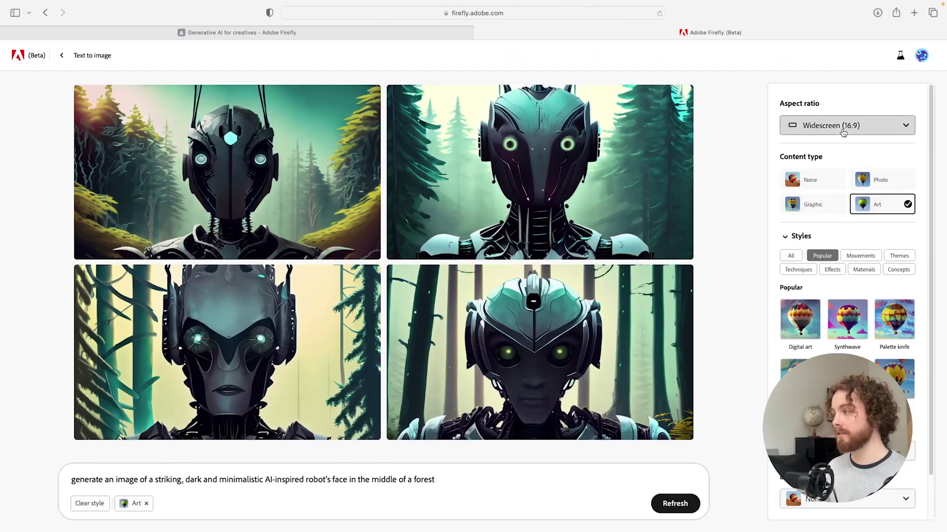
pyautogui.click(843, 131)
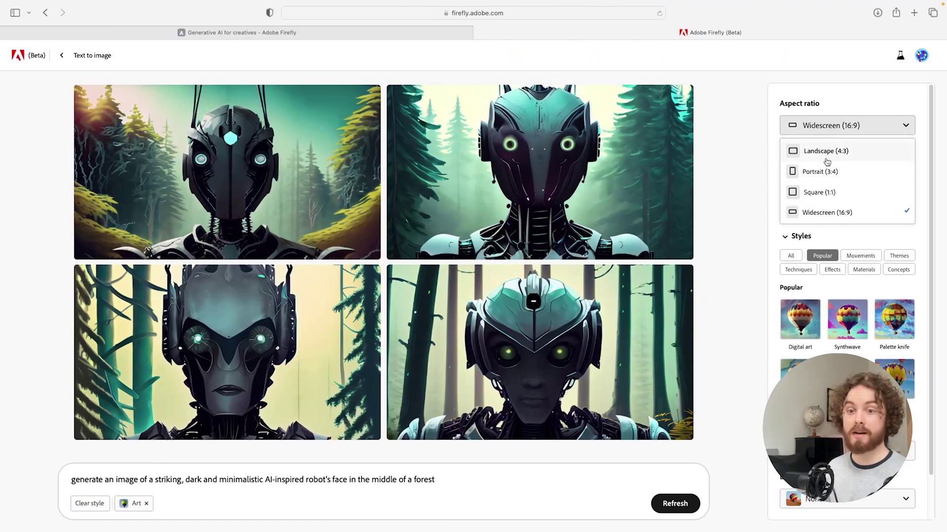
pyautogui.click(820, 173)
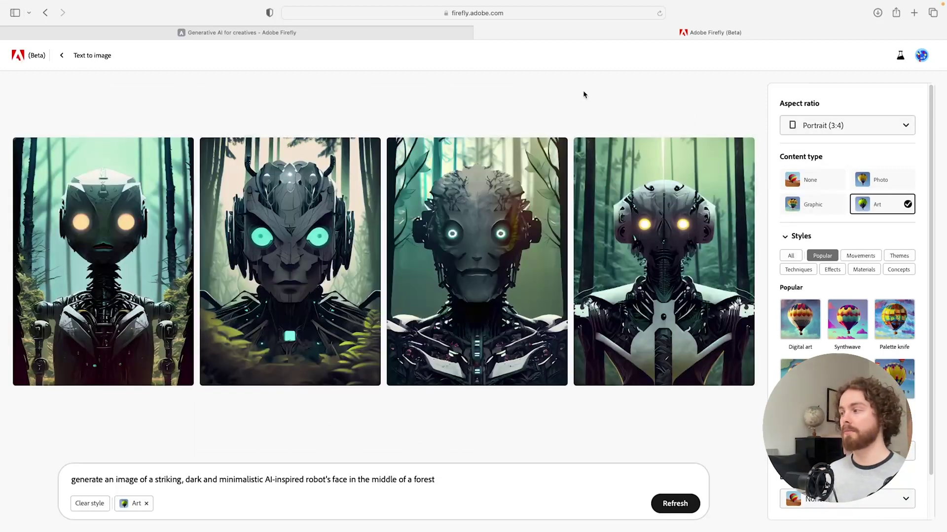
# Download the fourth, yellow-eyed robot image, accepting the Content Credentials notice.
pyautogui.click(660, 226)
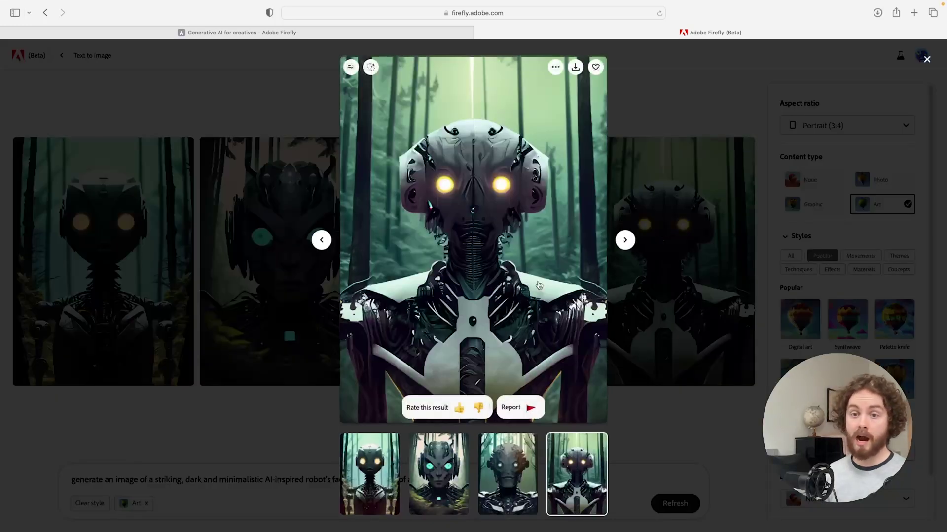
pyautogui.click(575, 67)
pyautogui.click(569, 397)
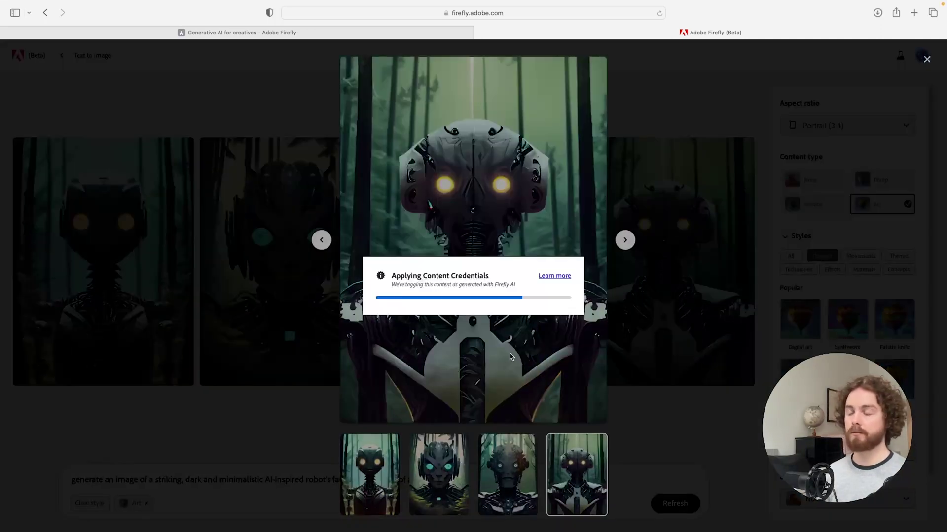
pyautogui.press('Escape')
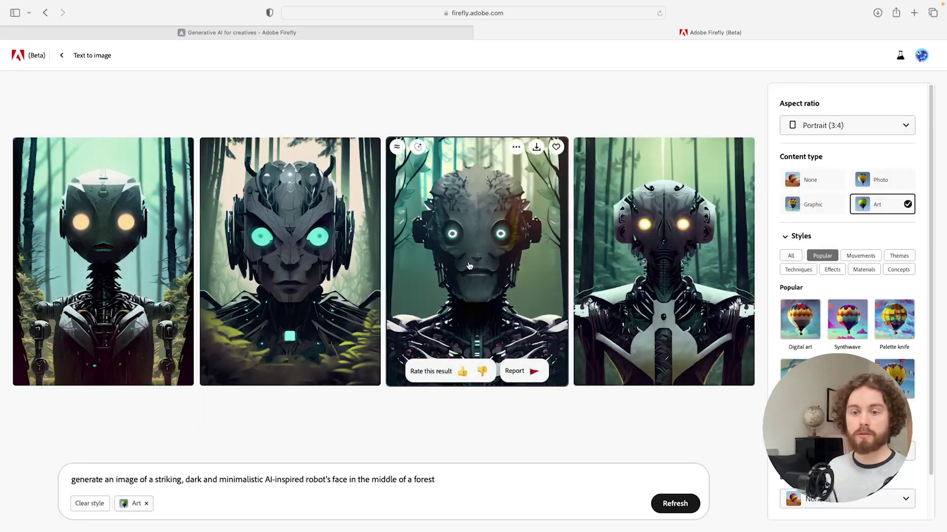
pyautogui.hotkey('ctrl', 'Right')
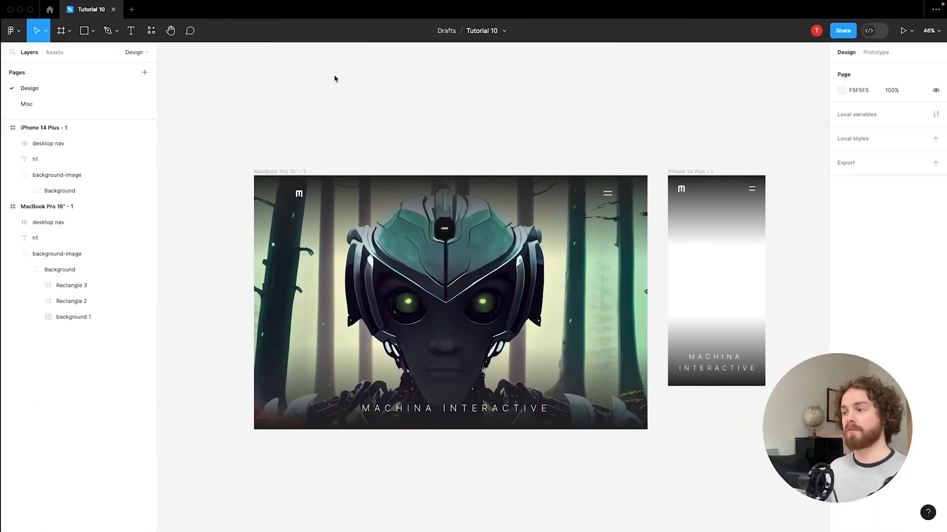
# Place the downloaded portrait robot image into the Figma file via File > Place image.
pyautogui.click(12, 30)
pyautogui.moveTo(31, 73)
pyautogui.click(137, 118)
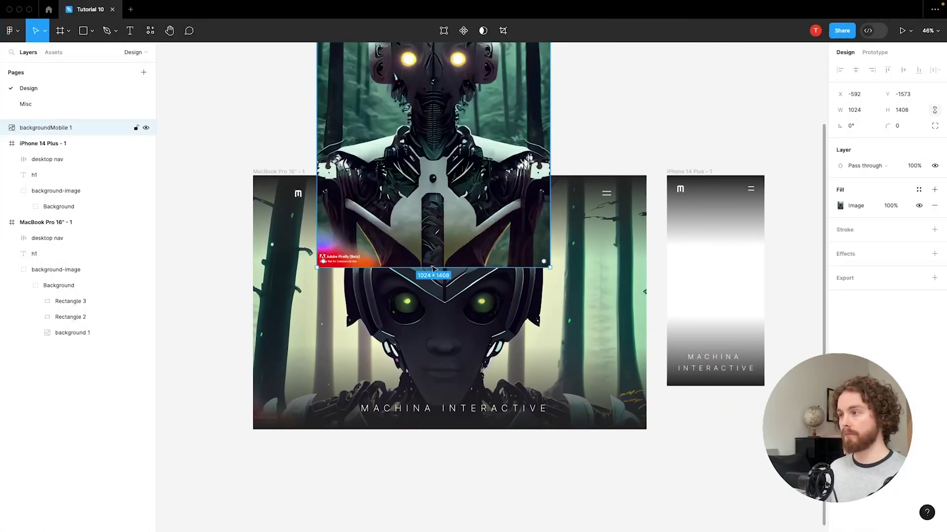
pyautogui.scroll(-2, 376, 286)
# Move the image into the iPhone frame's Background and resize it to fill the phone.
pyautogui.moveTo(338, 177); pyautogui.dragTo(529, 304)
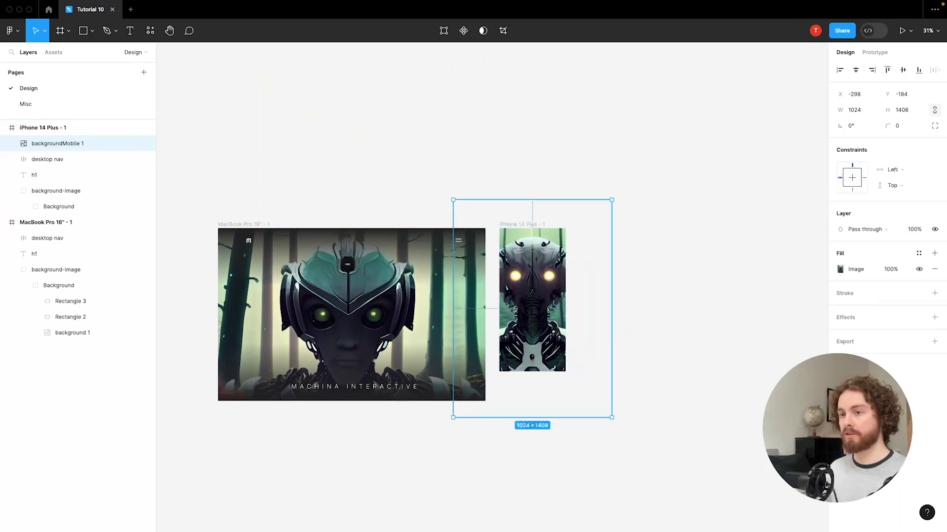
pyautogui.moveTo(84, 146); pyautogui.dragTo(109, 216)
pyautogui.scroll(2, 488, 305)
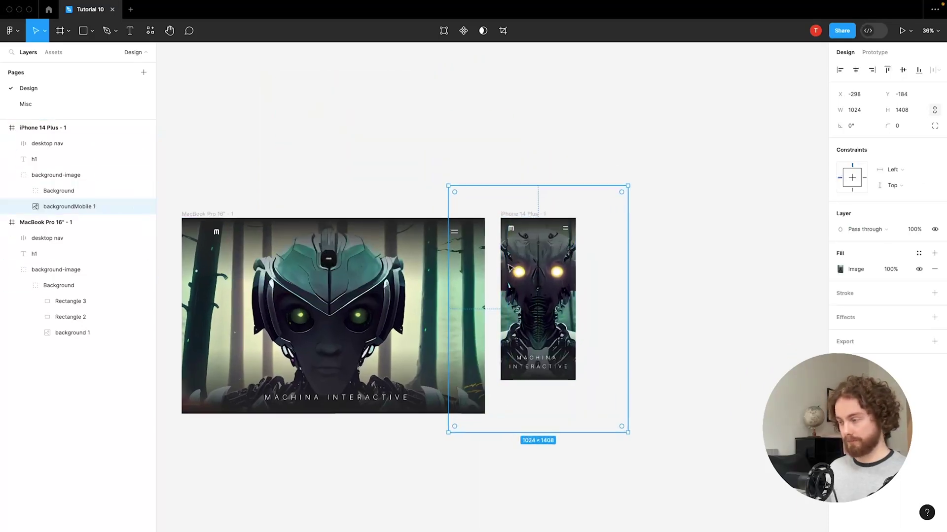
pyautogui.moveTo(539, 188); pyautogui.dragTo(552, 222)
pyautogui.moveTo(539, 433); pyautogui.dragTo(546, 387)
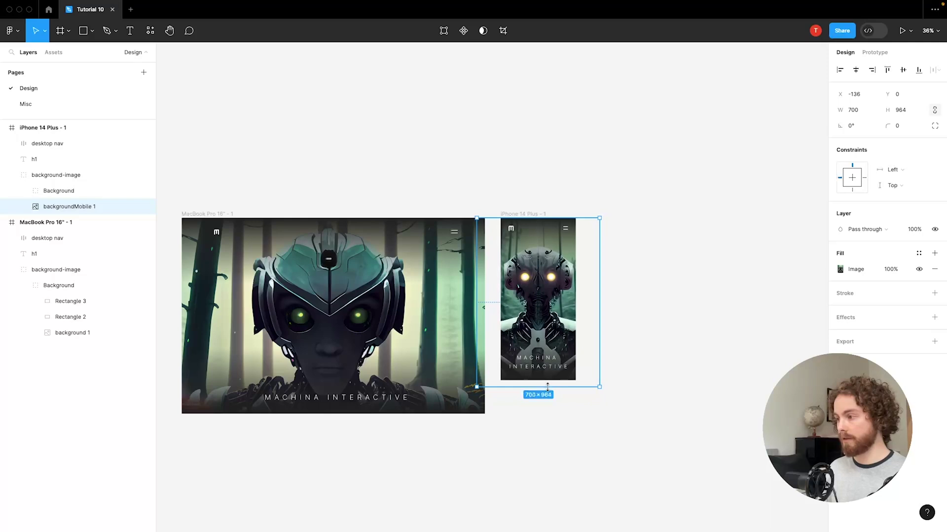
pyautogui.click(611, 357)
pyautogui.scroll(5, 609, 359)
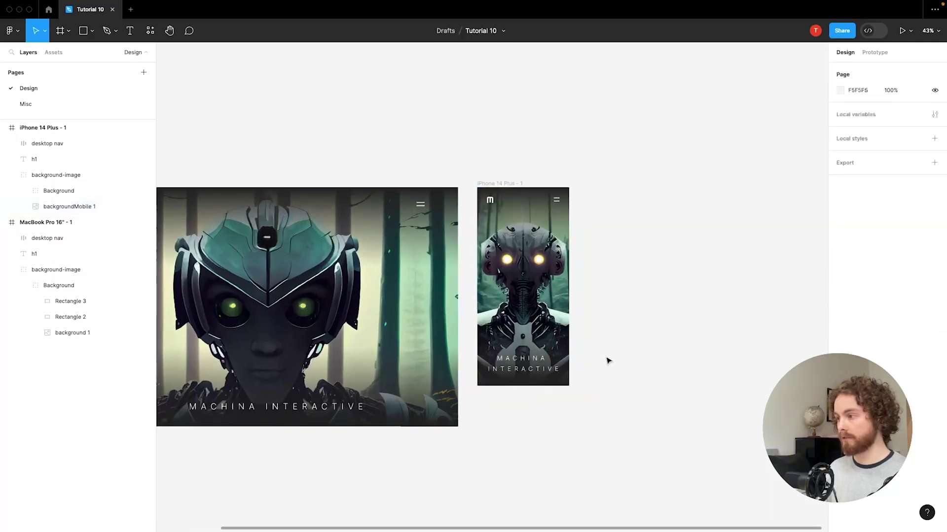
pyautogui.moveTo(590, 380); pyautogui.dragTo(806, 379)
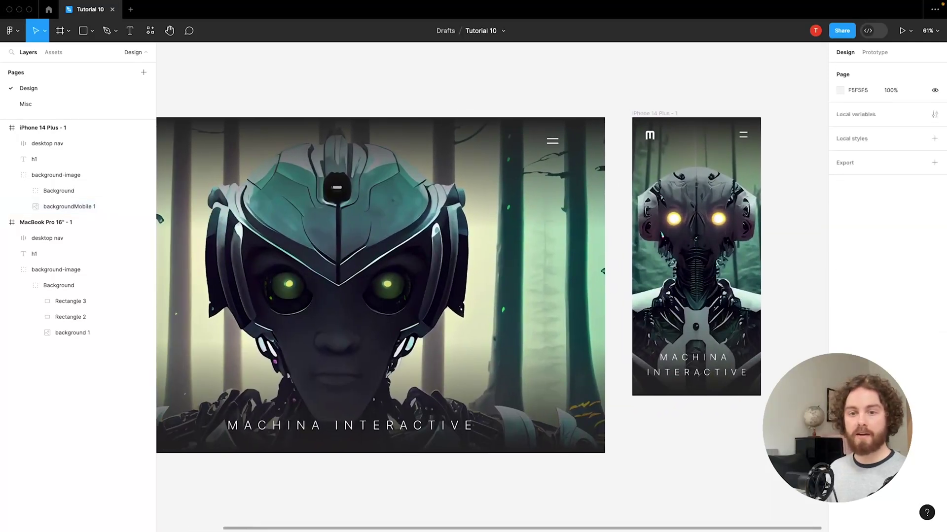
pyautogui.moveTo(699, 428); pyautogui.dragTo(725, 420)
pyautogui.scroll(-3, 724, 421)
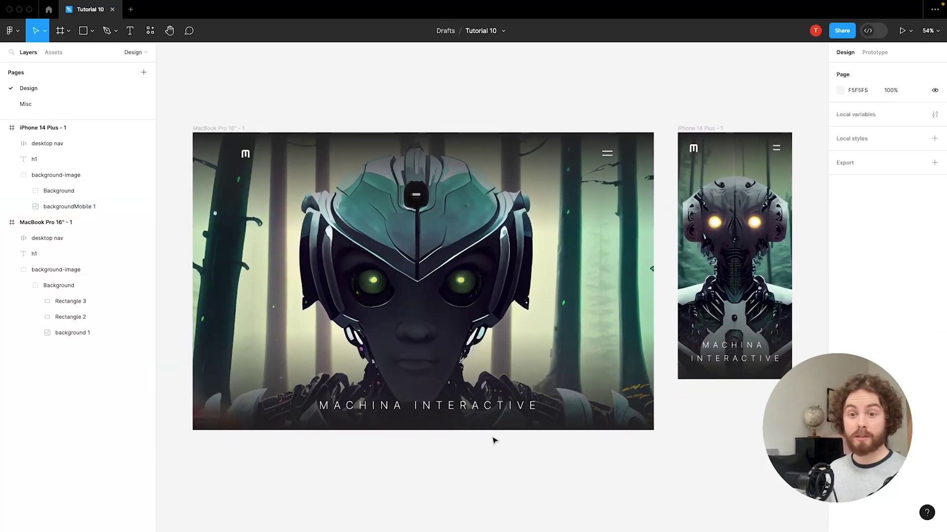
pyautogui.hscroll(5, 526, 418)
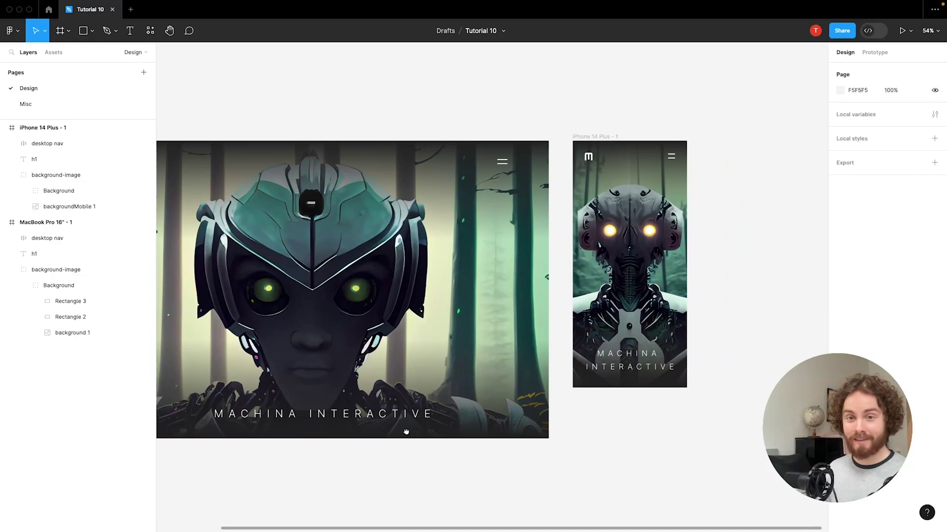
pyautogui.scroll(5, 694, 386)
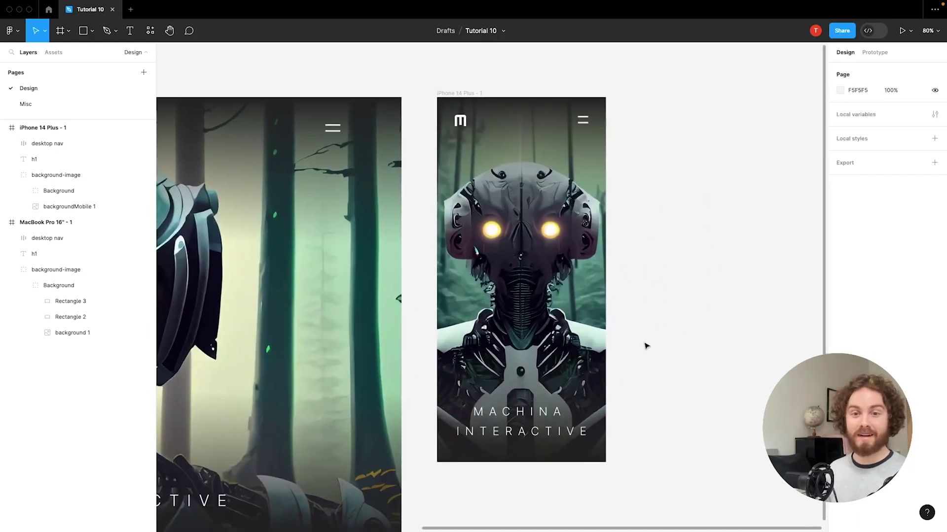
pyautogui.scroll(-5, 646, 346)
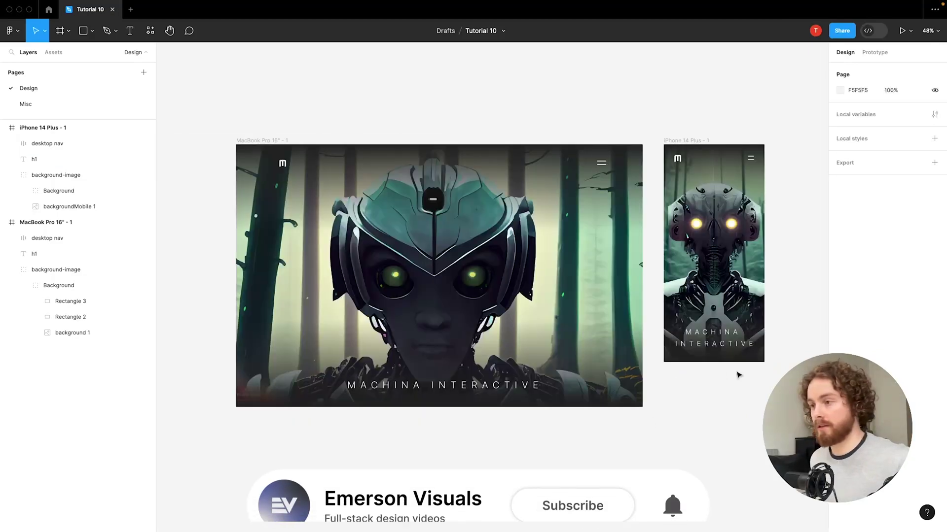